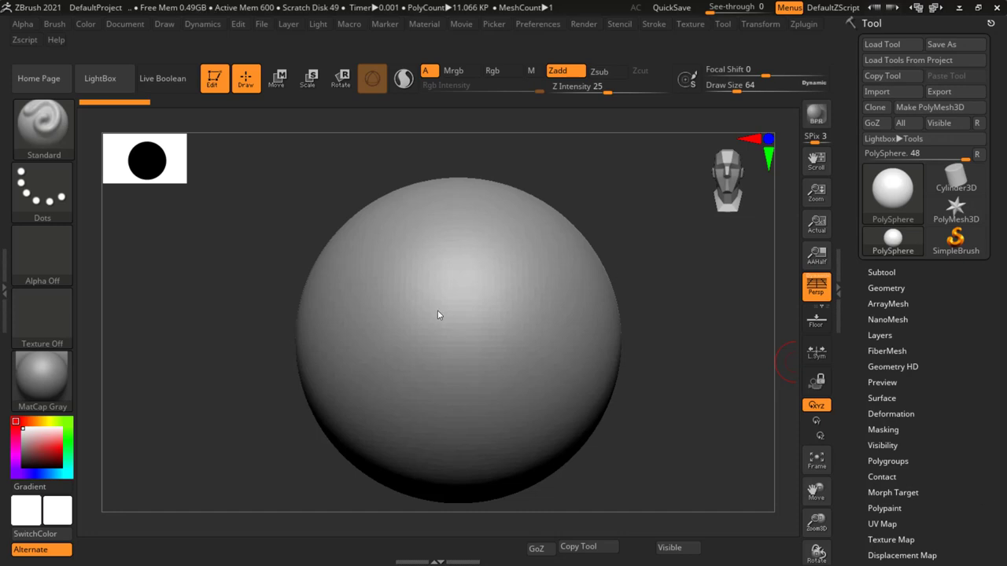
# Open LightBox on the Project tab to browse the bundled sample projects and folders
pyautogui.click(107, 81)
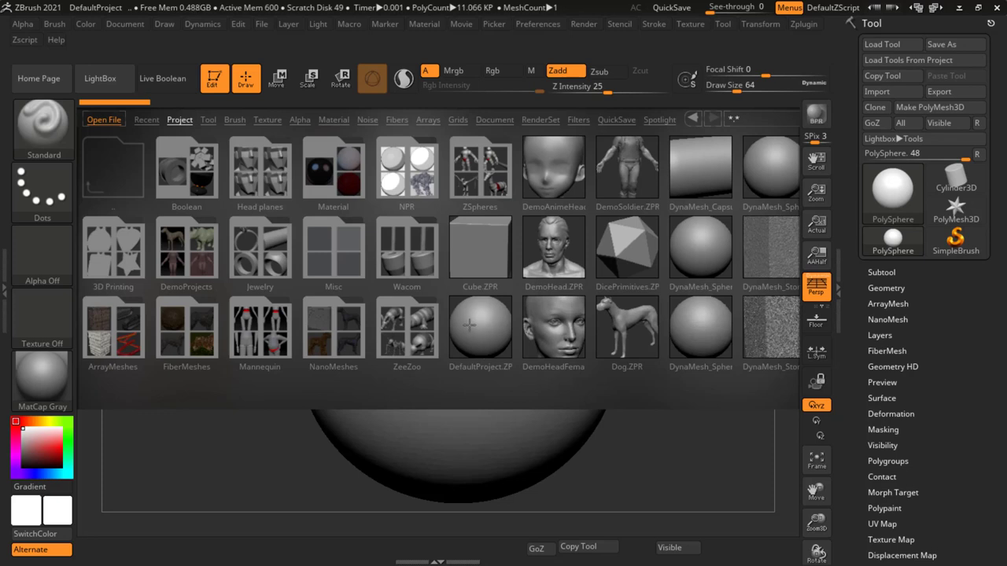
# Close LightBox and zoom out slightly on the PolySphere
pyautogui.click(100, 79)
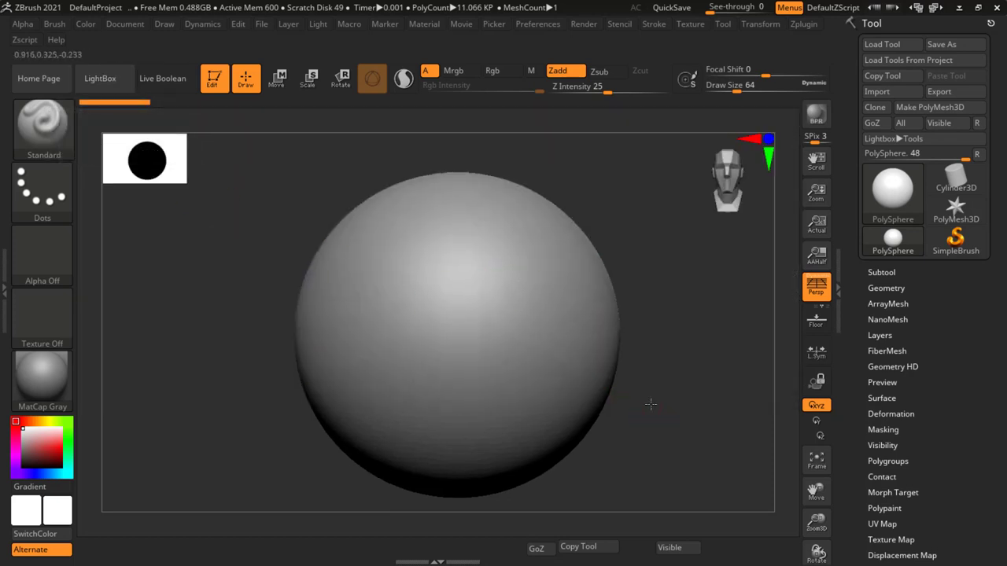
pyautogui.moveTo(667, 400)
pyautogui.keyDown('ctrl'); pyautogui.mouseDown(button='right')
pyautogui.moveTo(629, 383)
pyautogui.moveTo(659, 400)
pyautogui.moveTo(651, 416)
pyautogui.mouseUp(button='right'); pyautogui.keyUp('ctrl')
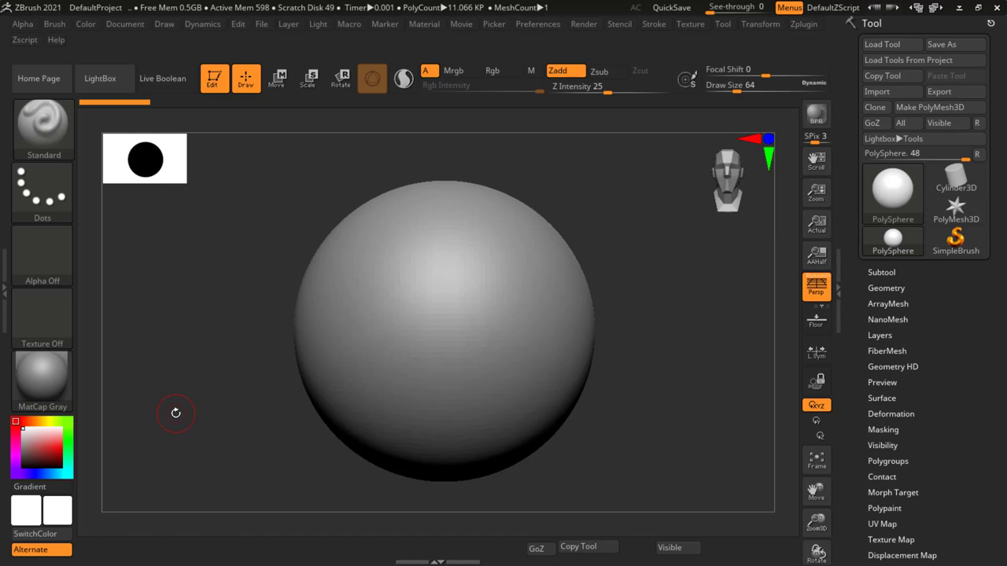
# Select the Move brush, briefly switching to Standard (B-S-T) before returning with B-M-V
pyautogui.press('b')
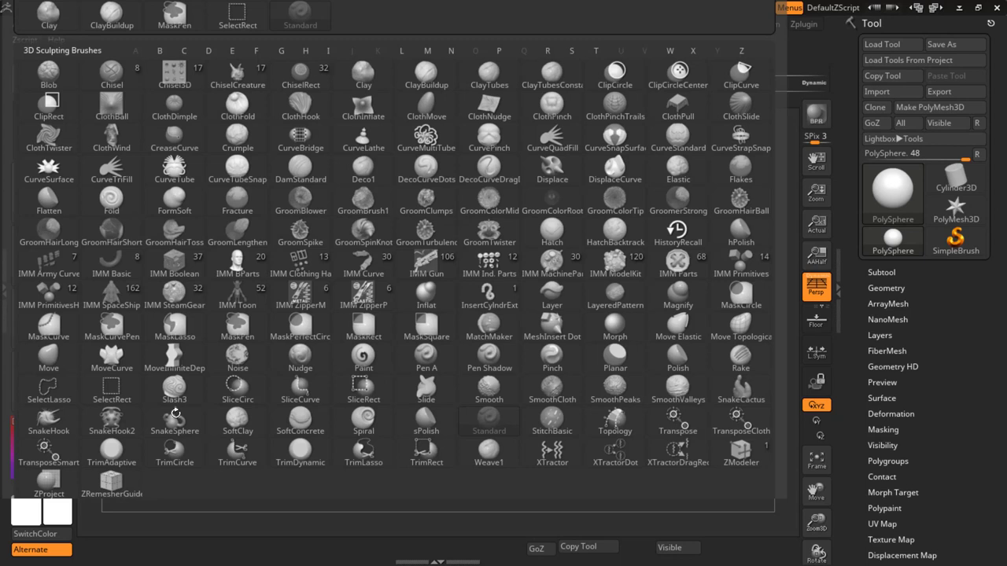
pyautogui.press('m')
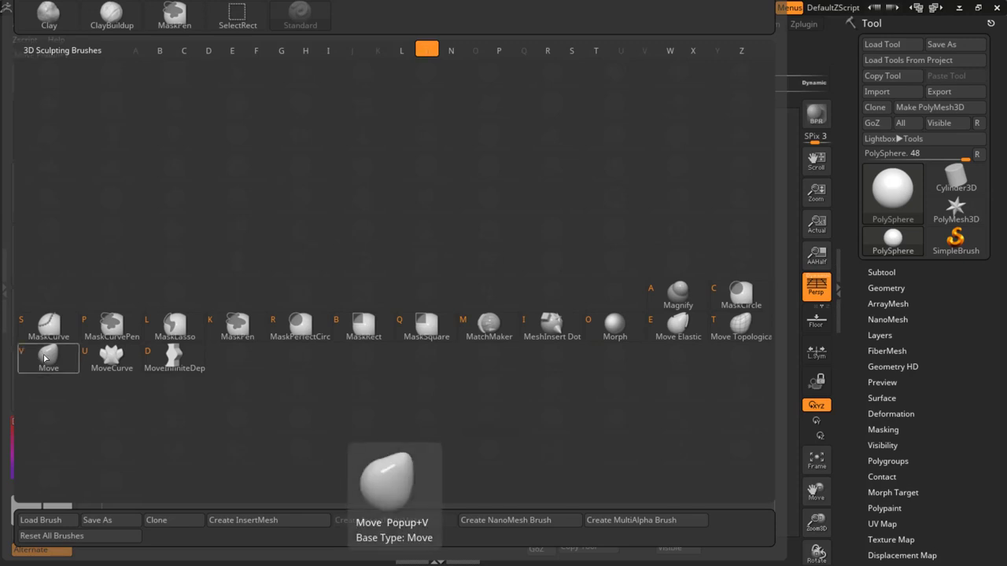
pyautogui.click(44, 358)
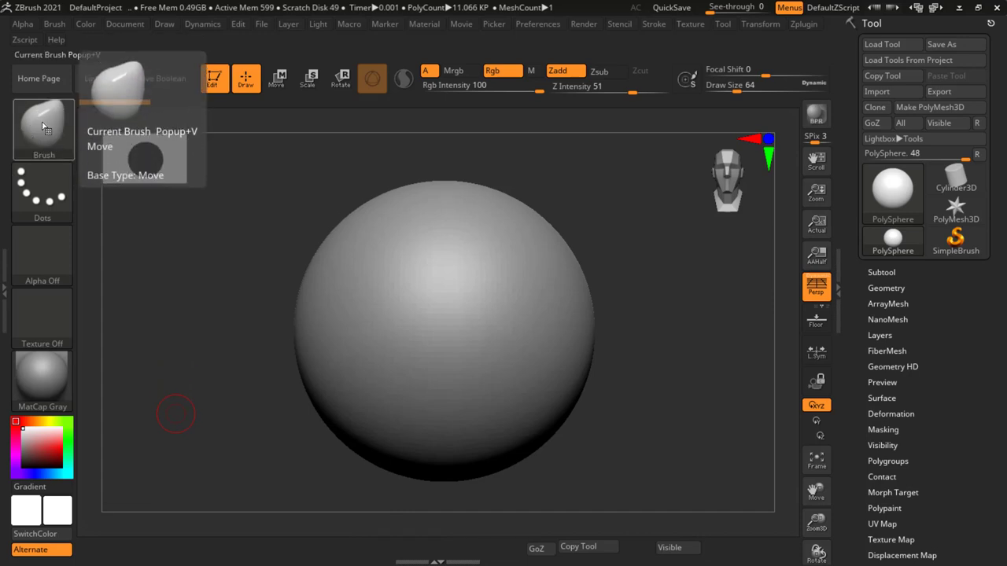
pyautogui.press('b')
pyautogui.press('s')
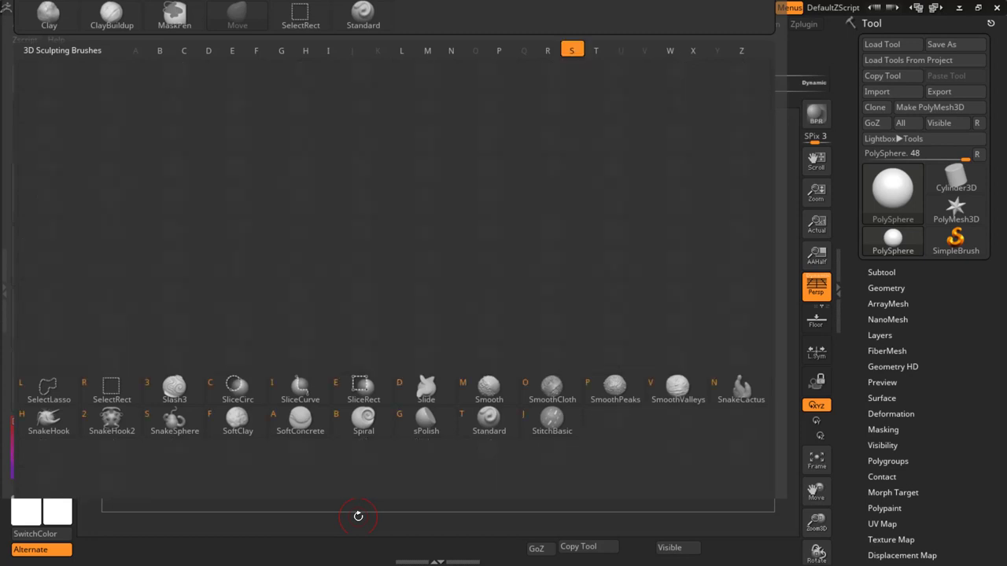
pyautogui.press('t')
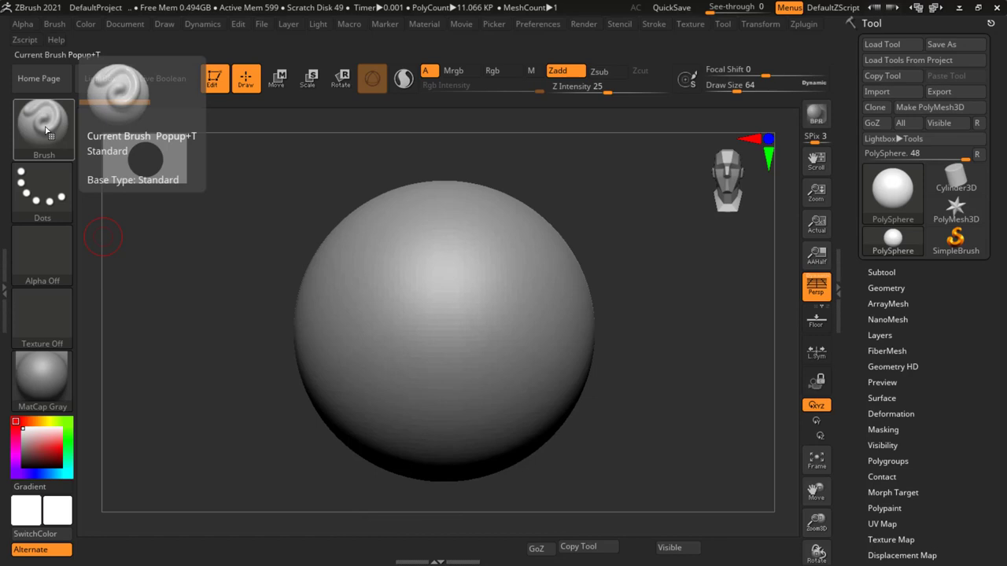
pyautogui.press('b')
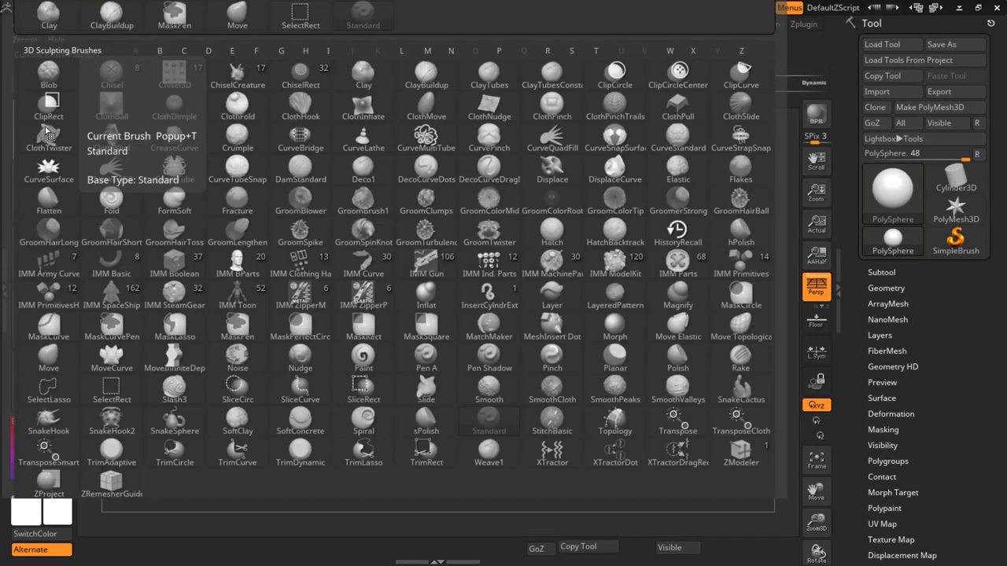
pyautogui.press('m')
pyautogui.press('v')
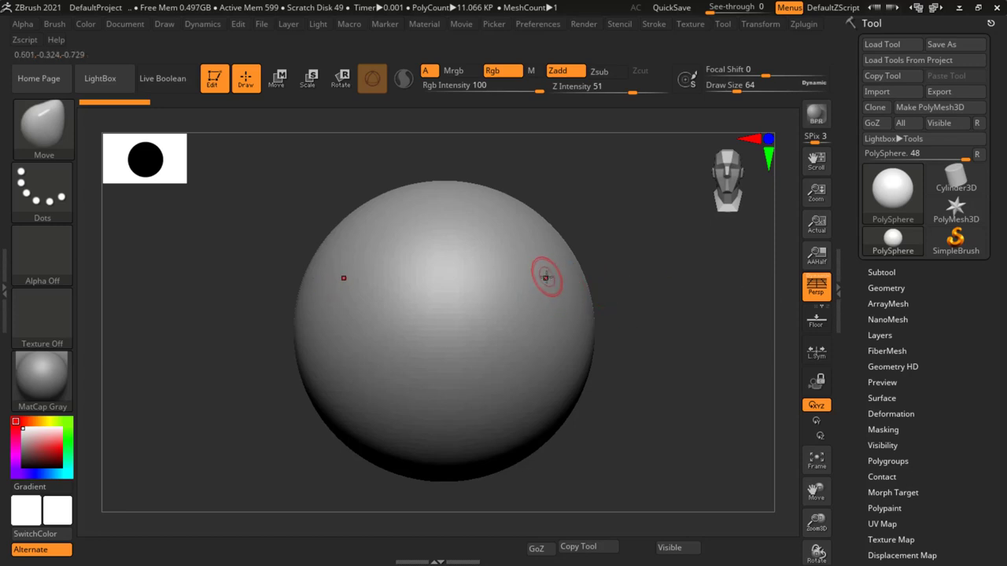
pyautogui.moveTo(544, 275)
pyautogui.mouseDown()
pyautogui.moveTo(579, 277)
pyautogui.moveTo(594, 250)
pyautogui.moveTo(644, 261)
pyautogui.moveTo(648, 275)
pyautogui.mouseUp()
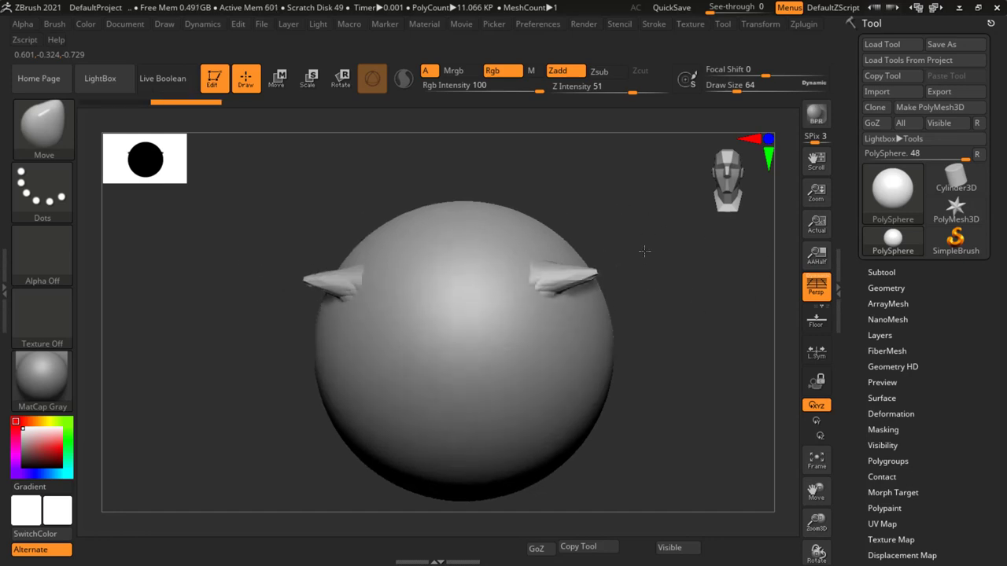
pyautogui.hotkey('ctrl', 'z')
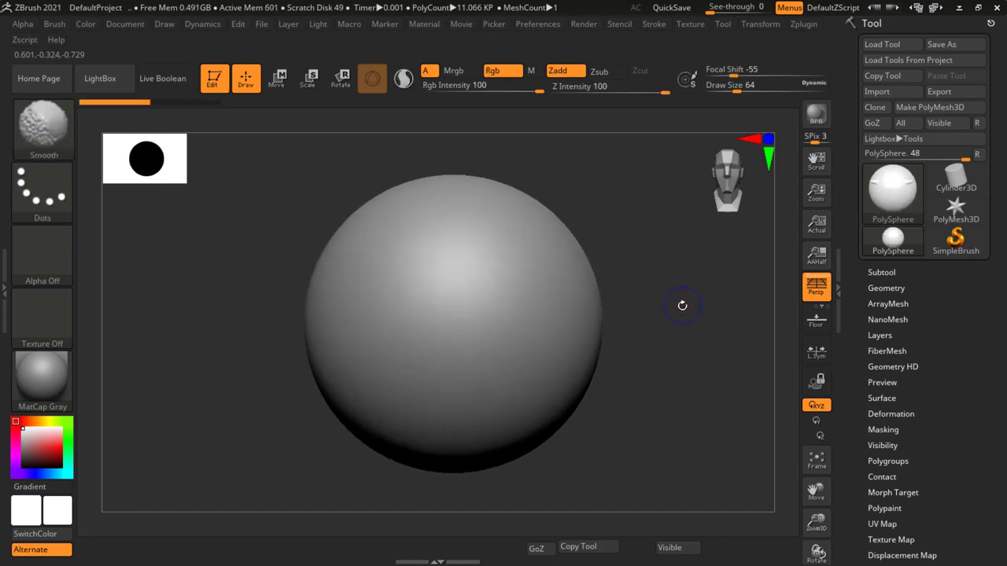
pyautogui.hotkey('ctrl', 'z')
pyautogui.keyDown('alt'); pyautogui.moveTo(675, 295); pyautogui.dragTo(635, 367); pyautogui.keyUp('alt')
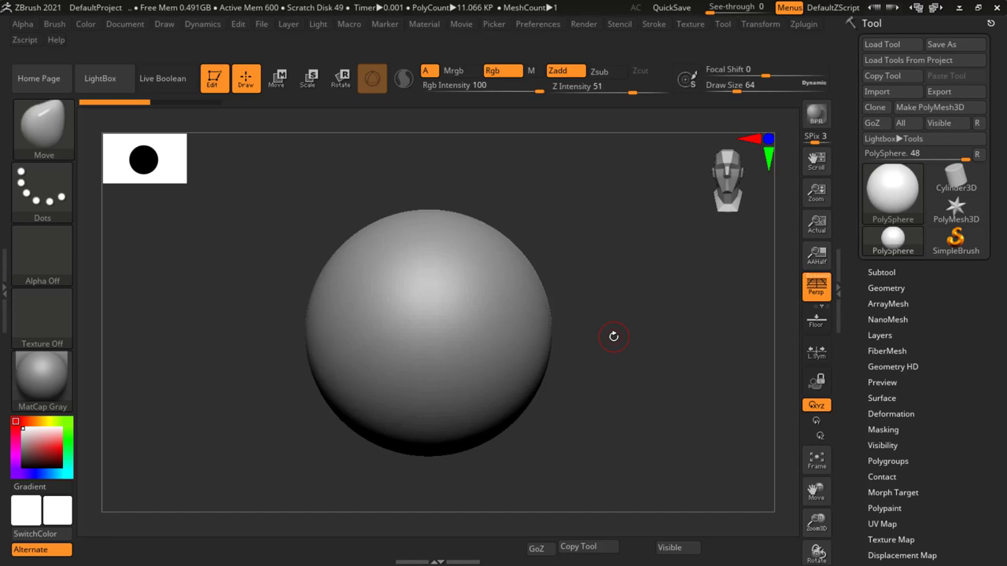
# Set Draw Size to 274, then test pulling ears and a horn, undoing both
pyautogui.press('s')
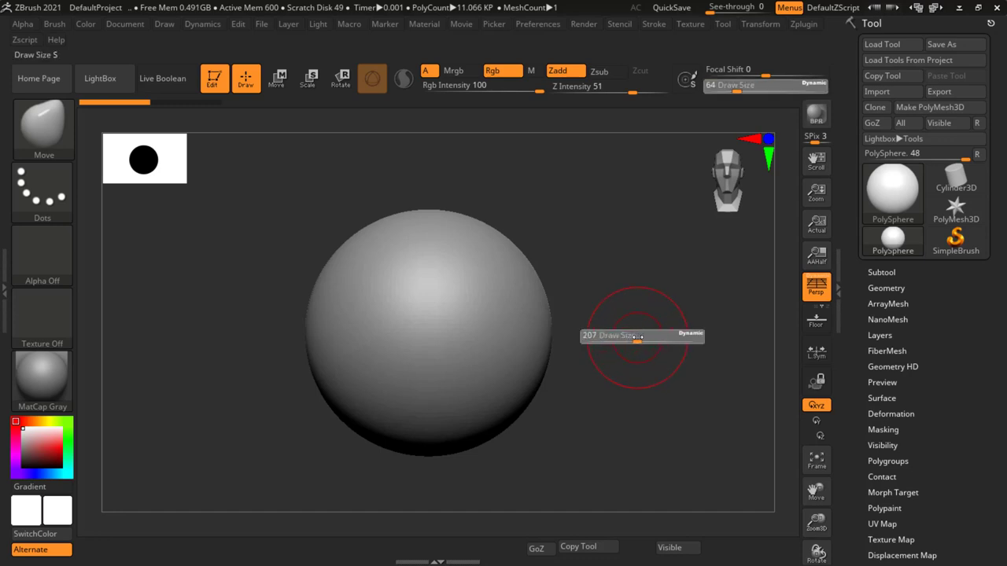
pyautogui.moveTo(643, 335); pyautogui.dragTo(654, 332)
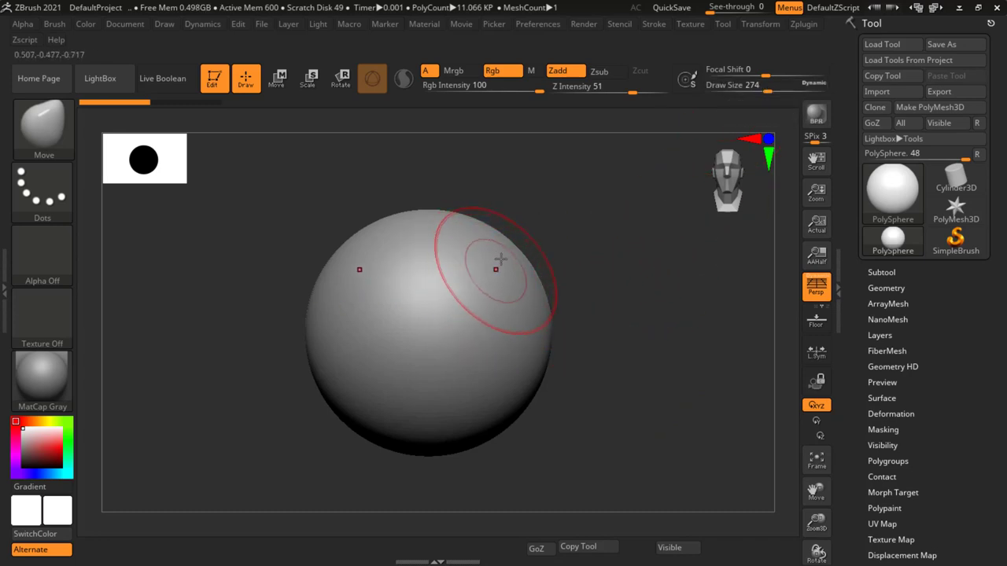
pyautogui.moveTo(517, 238)
pyautogui.mouseDown()
pyautogui.moveTo(618, 167)
pyautogui.moveTo(635, 138)
pyautogui.moveTo(677, 281)
pyautogui.mouseUp()
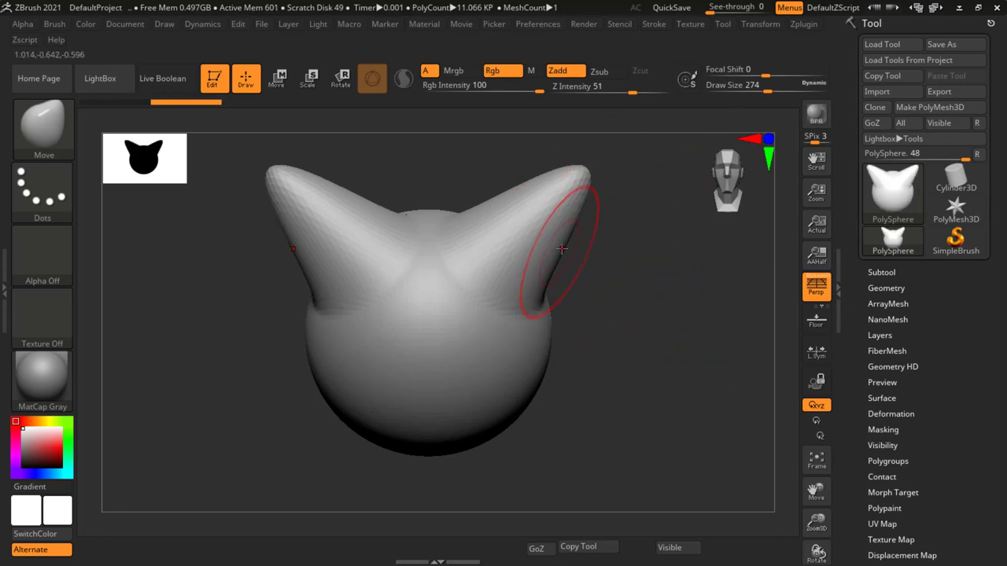
pyautogui.hotkey('ctrl', 'z')
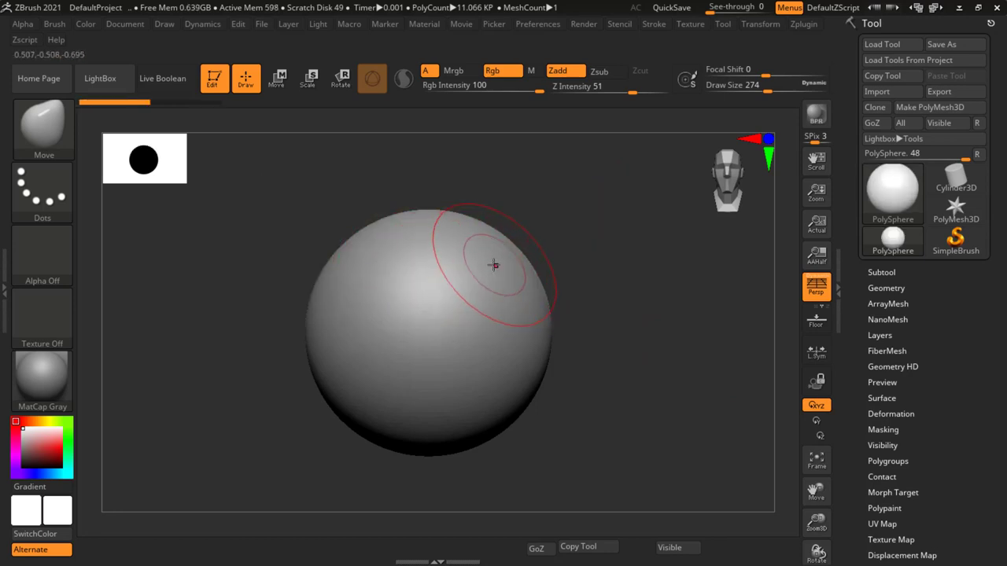
pyautogui.moveTo(487, 269); pyautogui.dragTo(648, 146)
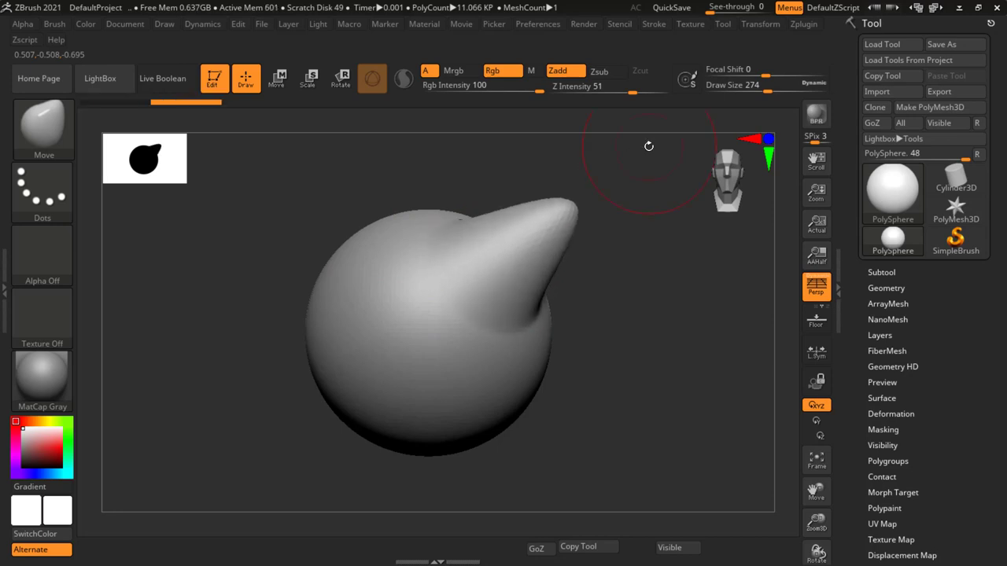
pyautogui.hotkey('ctrl', 'z')
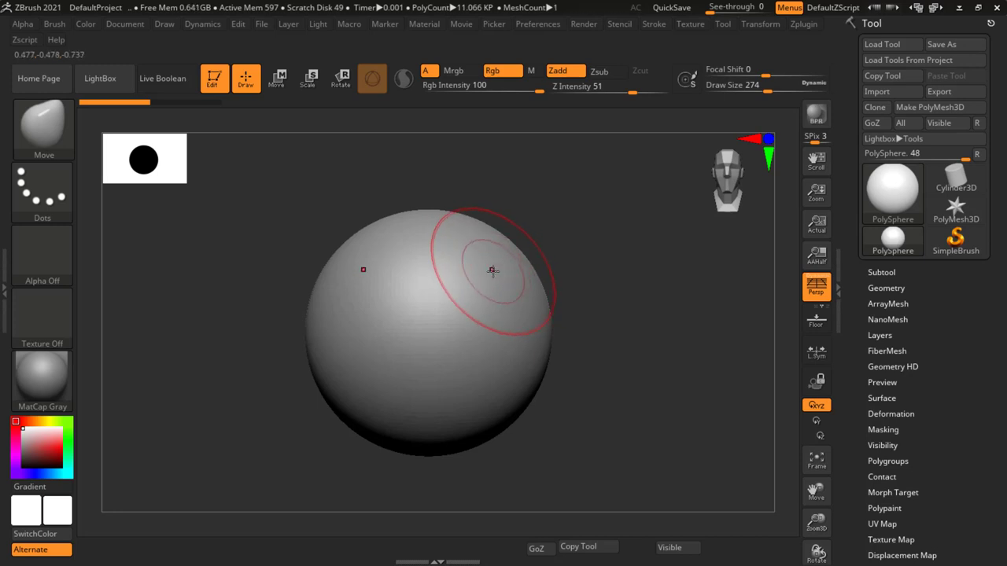
# Shrink Draw Size to 182 and pull two symmetric ears up into tall points
pyautogui.press('s')
pyautogui.moveTo(492, 270); pyautogui.dragTo(480, 270)
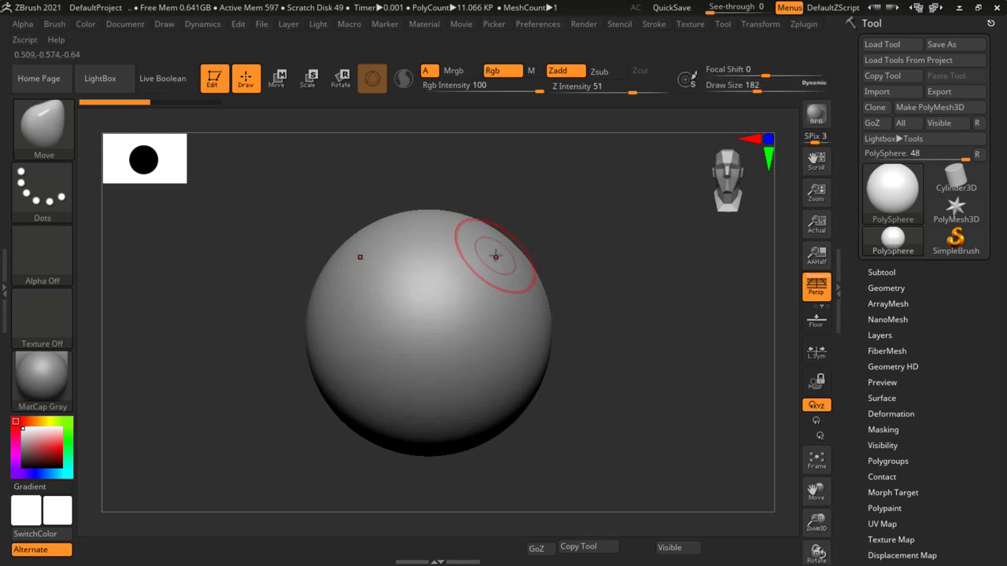
pyautogui.moveTo(482, 229); pyautogui.dragTo(509, 166)
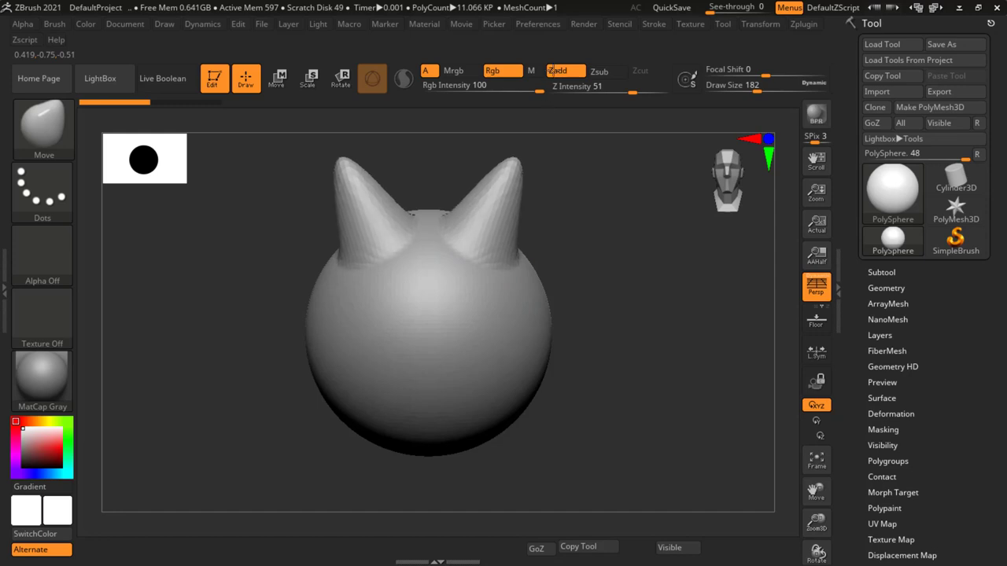
pyautogui.moveTo(550, 70); pyautogui.dragTo(575, 28)
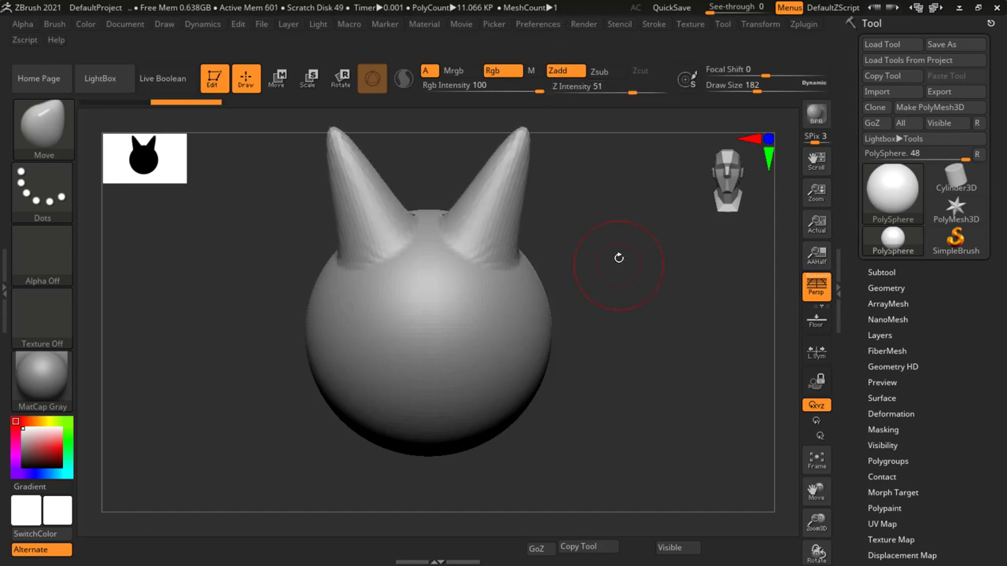
# Reframe the view on the ears and try pulling a tip up-right, then undo it
pyautogui.moveTo(646, 299); pyautogui.dragTo(647, 310)
pyautogui.moveTo(681, 346); pyautogui.dragTo(697, 331)
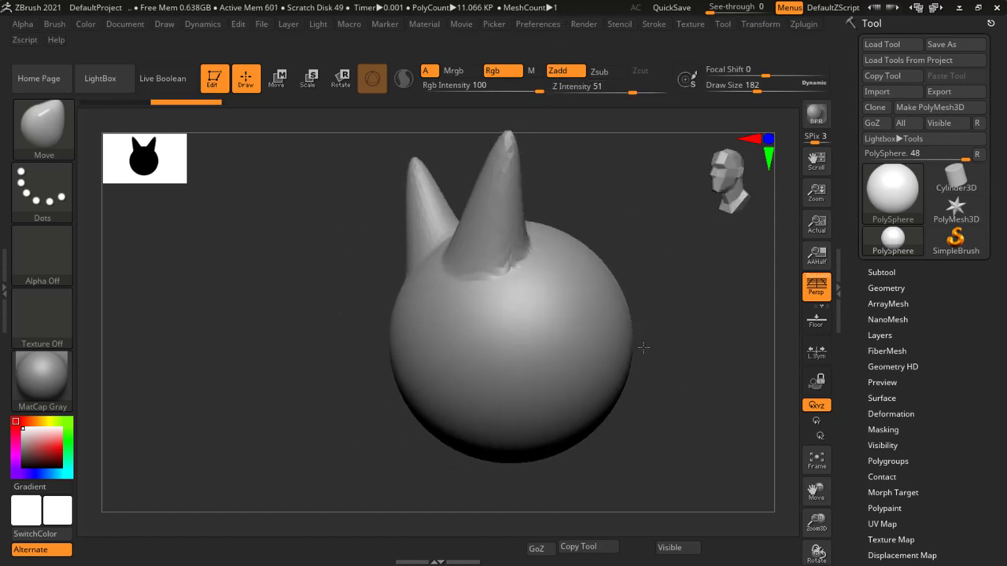
pyautogui.hotkey('alt', 'shift')
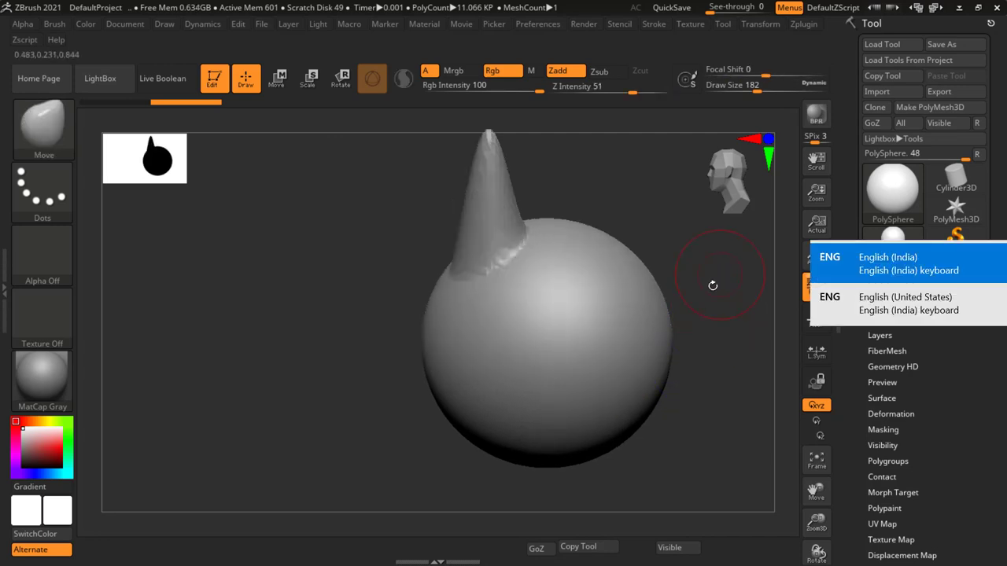
pyautogui.keyDown('alt'); pyautogui.moveTo(696, 342); pyautogui.dragTo(634, 377); pyautogui.keyUp('alt')
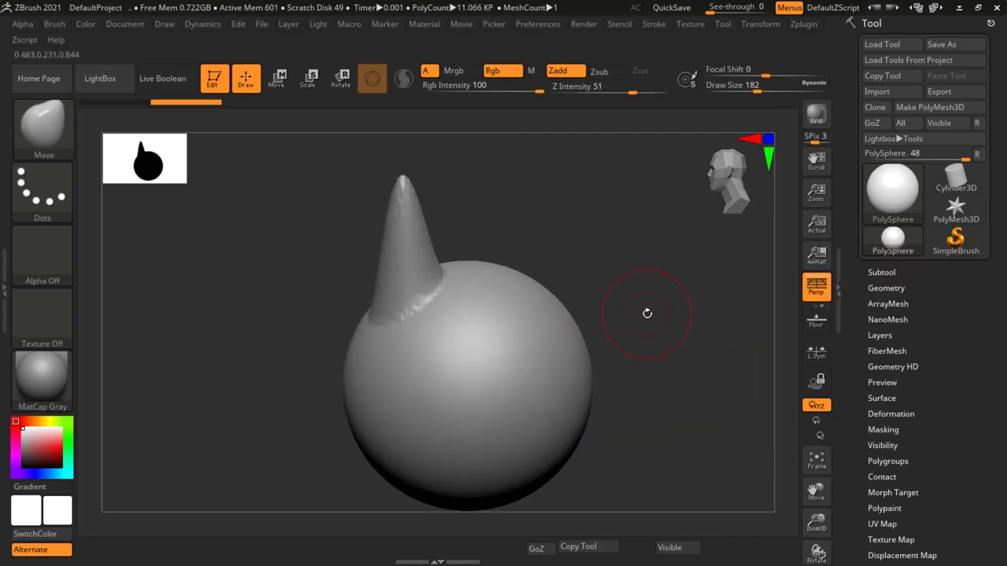
pyautogui.press('ctrl')
pyautogui.keyDown('alt'); pyautogui.moveTo(666, 299); pyautogui.dragTo(665, 321); pyautogui.keyUp('alt')
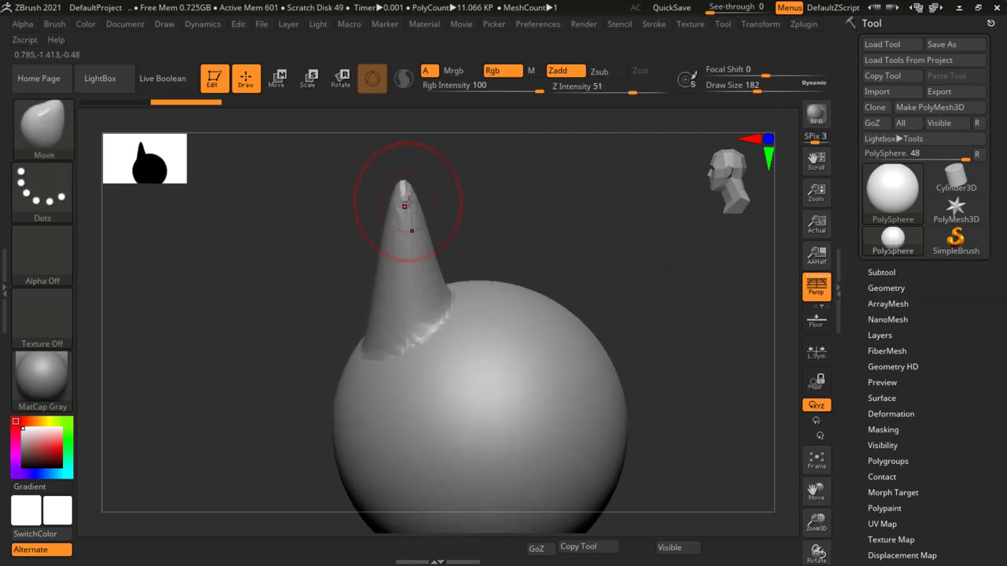
pyautogui.moveTo(405, 203); pyautogui.dragTo(486, 187)
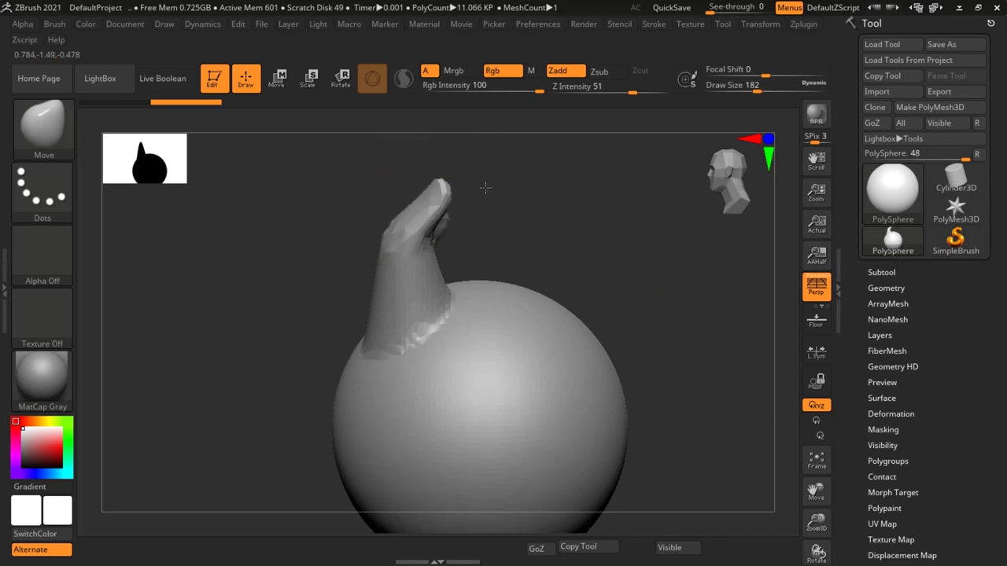
pyautogui.hotkey('ctrl', 'z')
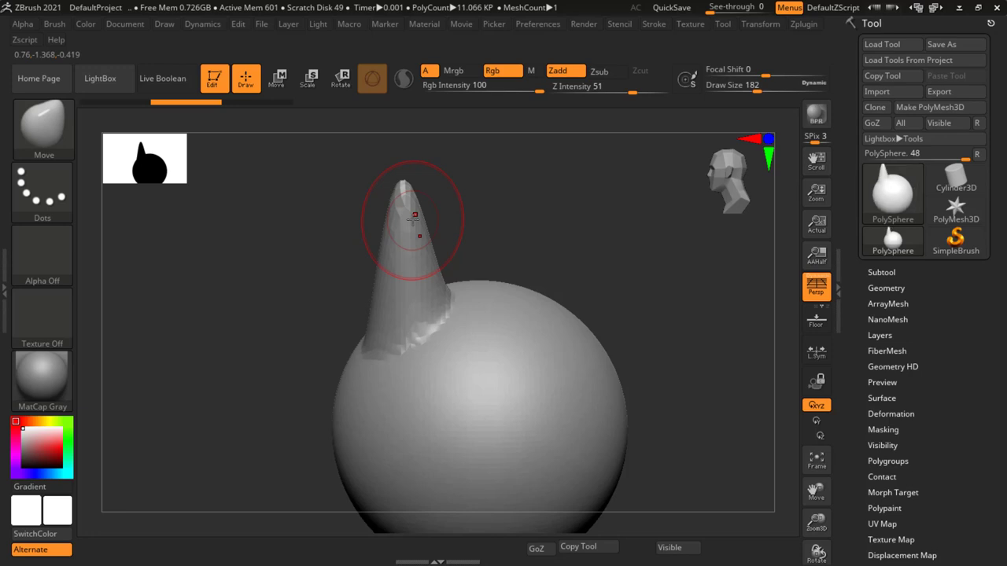
# Raise Draw Size to 280, redraw the ear tip up and right, and orbit to the front
pyautogui.press('s')
pyautogui.click(401, 219)
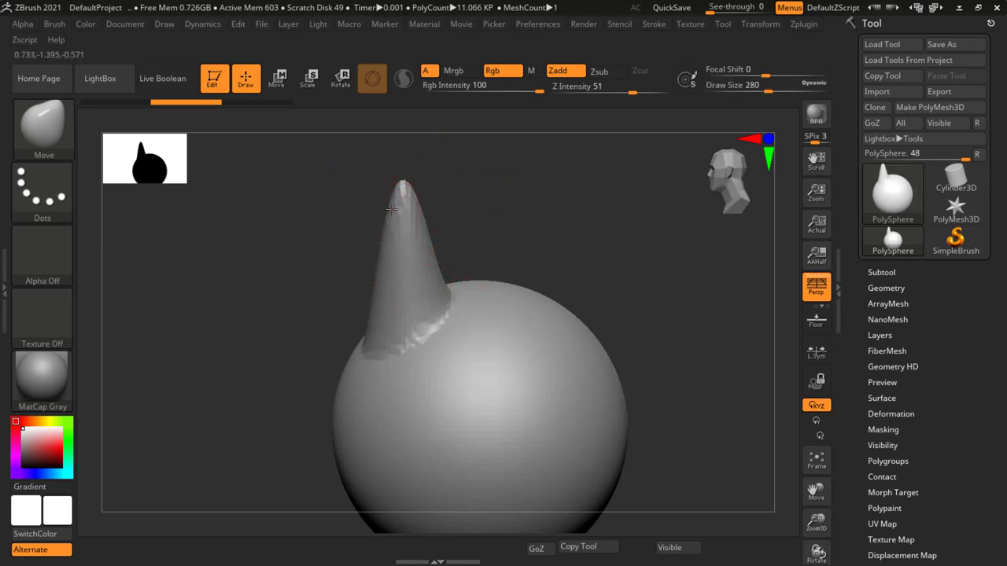
pyautogui.moveTo(391, 209); pyautogui.dragTo(448, 199)
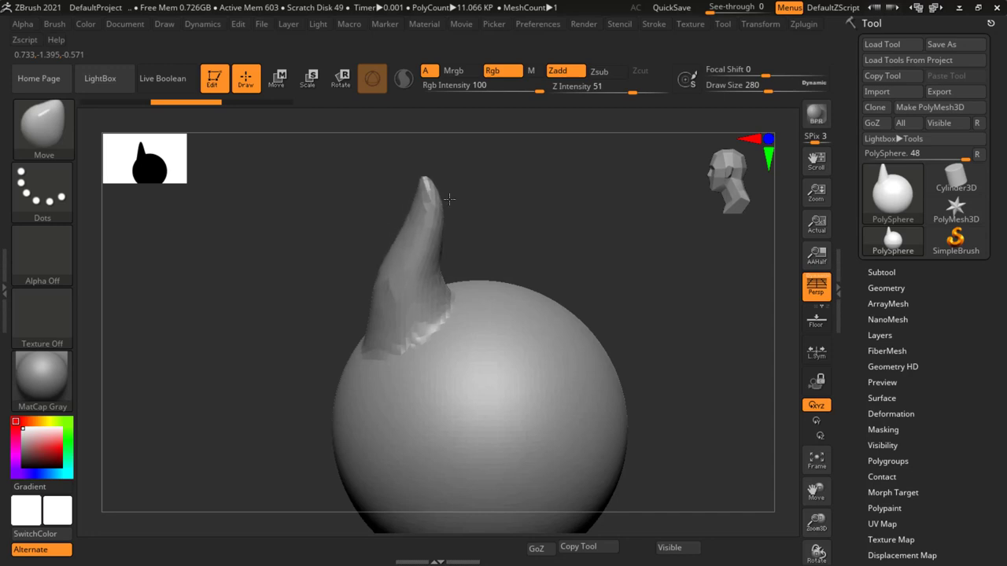
pyautogui.moveTo(609, 257)
pyautogui.mouseDown()
pyautogui.moveTo(589, 270)
pyautogui.moveTo(605, 284)
pyautogui.moveTo(580, 316)
pyautogui.moveTo(566, 304)
pyautogui.moveTo(512, 301)
pyautogui.mouseUp()
pyautogui.moveTo(517, 227)
pyautogui.keyDown('shift'); pyautogui.mouseDown()
pyautogui.moveTo(511, 216)
pyautogui.moveTo(472, 292)
pyautogui.mouseUp(); pyautogui.keyUp('shift')
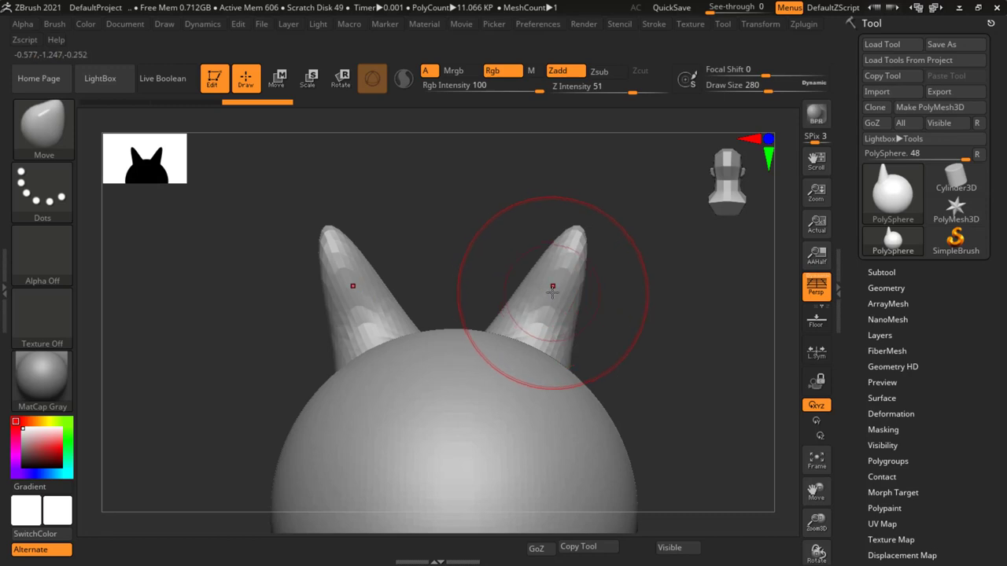
# Bend both ear tips inward symmetrically, then frame the model and view the head from the side
pyautogui.moveTo(534, 287); pyautogui.dragTo(512, 269)
pyautogui.moveTo(307, 335)
pyautogui.mouseDown()
pyautogui.moveTo(418, 348)
pyautogui.moveTo(471, 319)
pyautogui.moveTo(467, 299)
pyautogui.mouseUp()
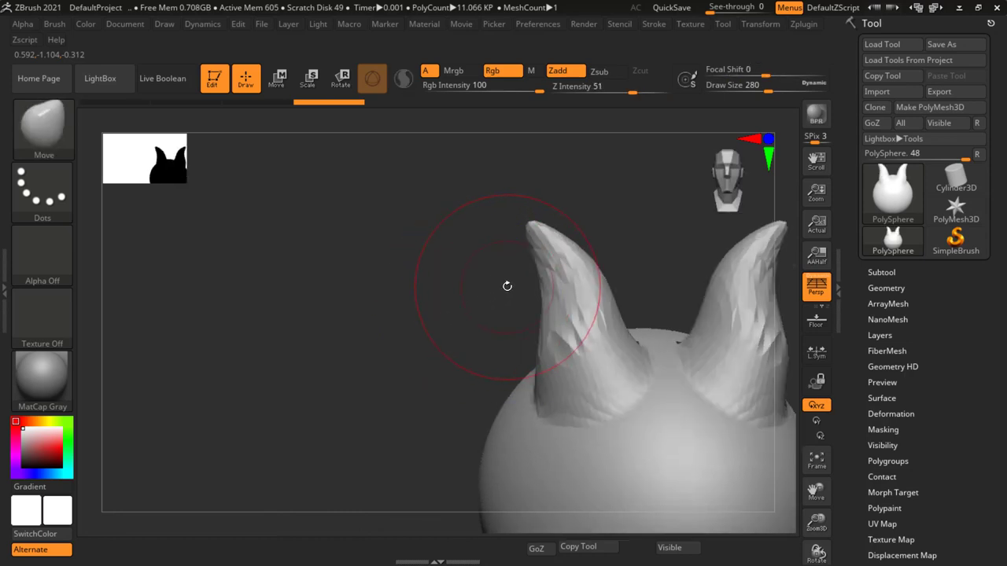
pyautogui.press('f')
pyautogui.press('ctrl')
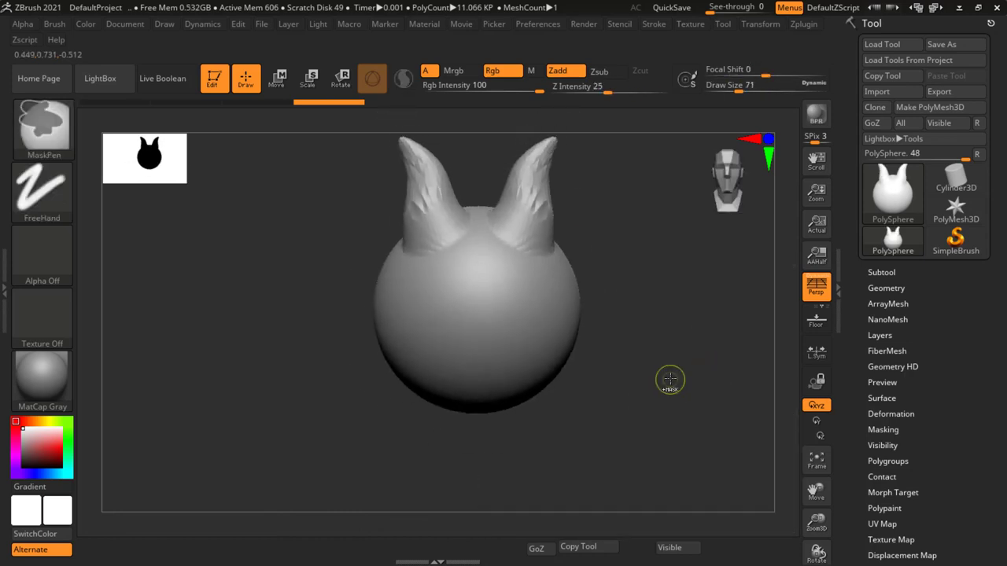
pyautogui.moveTo(685, 377)
pyautogui.keyDown('shift'); pyautogui.mouseDown()
pyautogui.moveTo(678, 399)
pyautogui.moveTo(675, 381)
pyautogui.moveTo(558, 308)
pyautogui.mouseUp(); pyautogui.keyUp('shift')
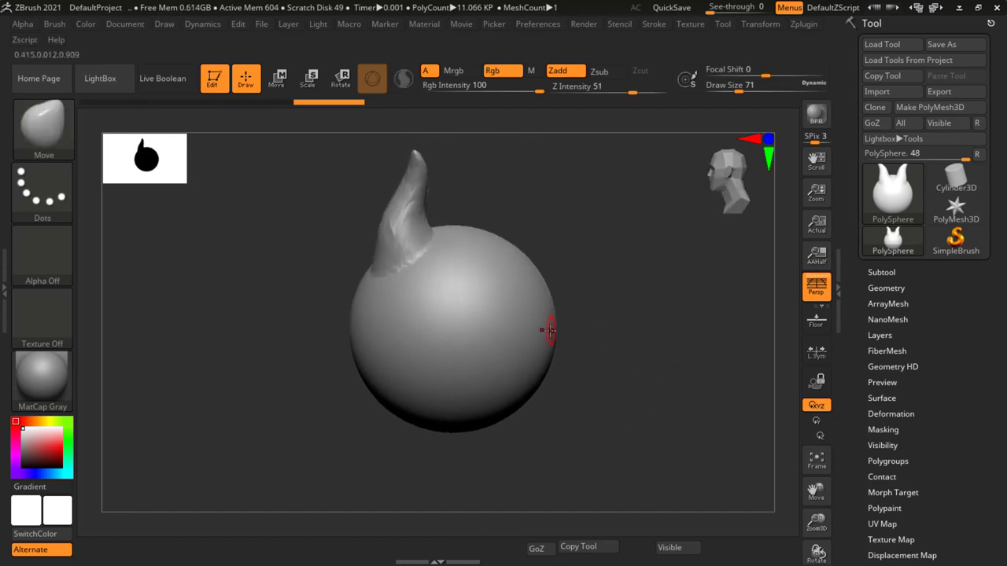
pyautogui.press('s')
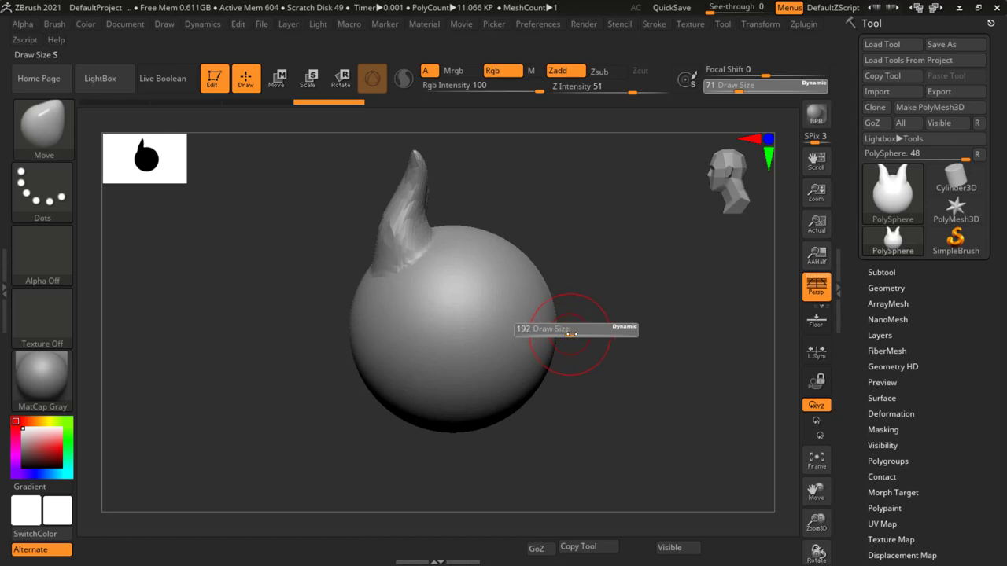
# Shrink Draw Size to 202 and pull a long tapering spike from the sphere's back as a tail
pyautogui.moveTo(573, 334); pyautogui.dragTo(568, 334)
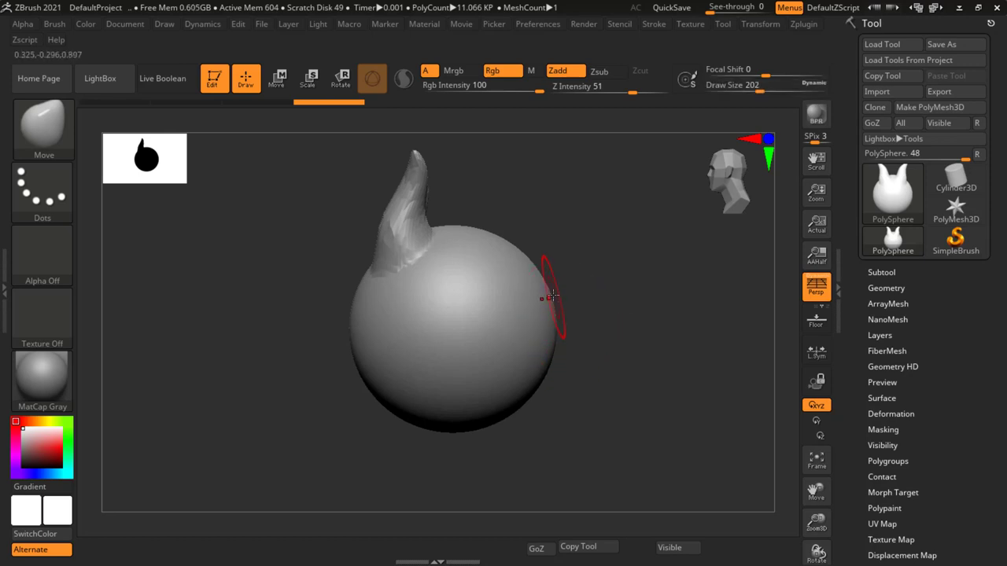
pyautogui.moveTo(547, 287)
pyautogui.mouseDown()
pyautogui.moveTo(777, 296)
pyautogui.moveTo(934, 462)
pyautogui.mouseUp()
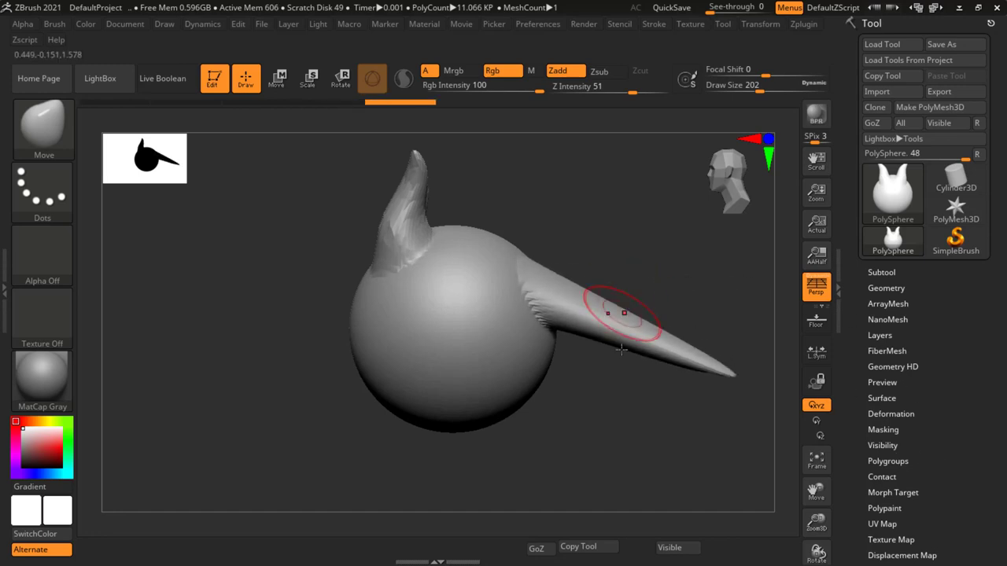
pyautogui.moveTo(666, 285)
pyautogui.mouseDown()
pyautogui.moveTo(662, 374)
pyautogui.moveTo(684, 407)
pyautogui.moveTo(663, 400)
pyautogui.moveTo(658, 377)
pyautogui.moveTo(607, 359)
pyautogui.moveTo(645, 361)
pyautogui.moveTo(678, 284)
pyautogui.moveTo(650, 343)
pyautogui.moveTo(597, 346)
pyautogui.moveTo(516, 299)
pyautogui.mouseUp()
pyautogui.press('ctrl')
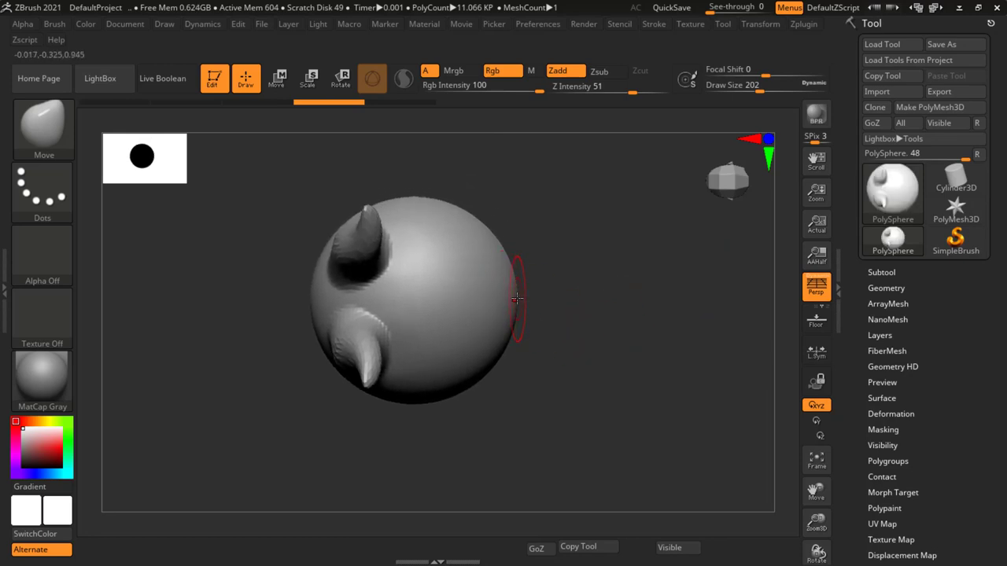
pyautogui.moveTo(517, 299); pyautogui.dragTo(742, 274)
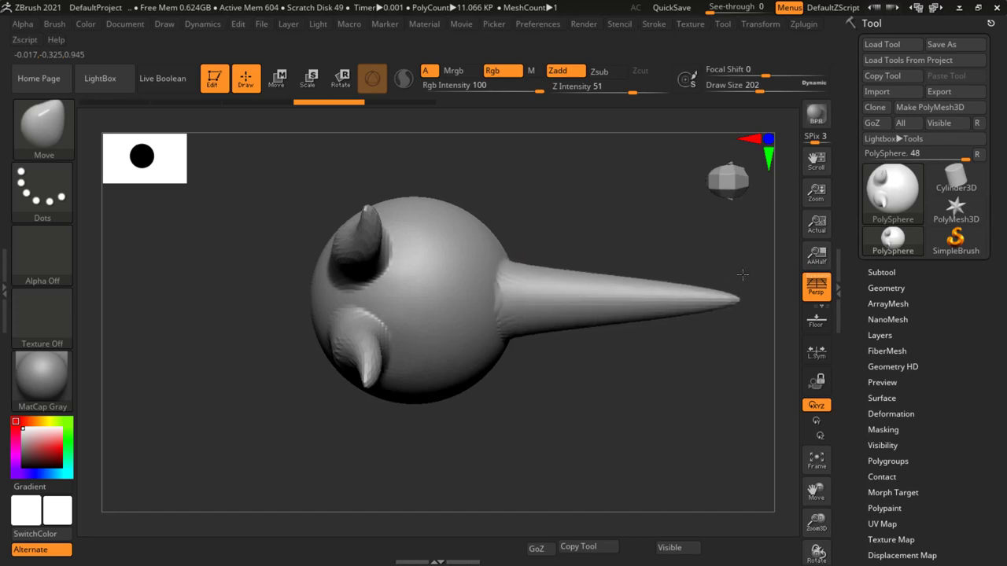
pyautogui.moveTo(562, 420); pyautogui.dragTo(580, 296)
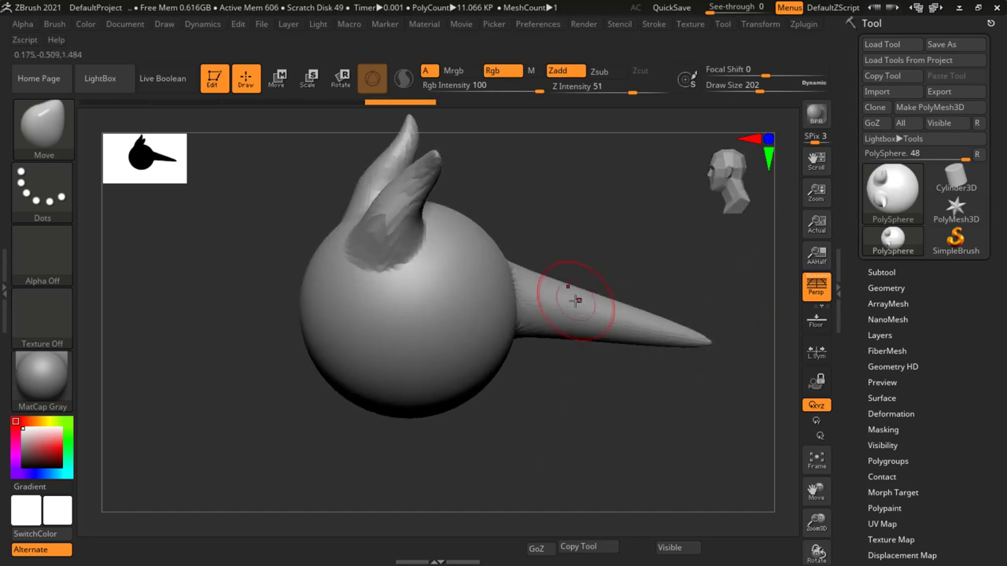
pyautogui.moveTo(668, 276)
pyautogui.mouseDown()
pyautogui.moveTo(614, 209)
pyautogui.moveTo(618, 314)
pyautogui.moveTo(640, 378)
pyautogui.moveTo(639, 367)
pyautogui.moveTo(598, 378)
pyautogui.moveTo(551, 367)
pyautogui.mouseUp()
pyautogui.press('s')
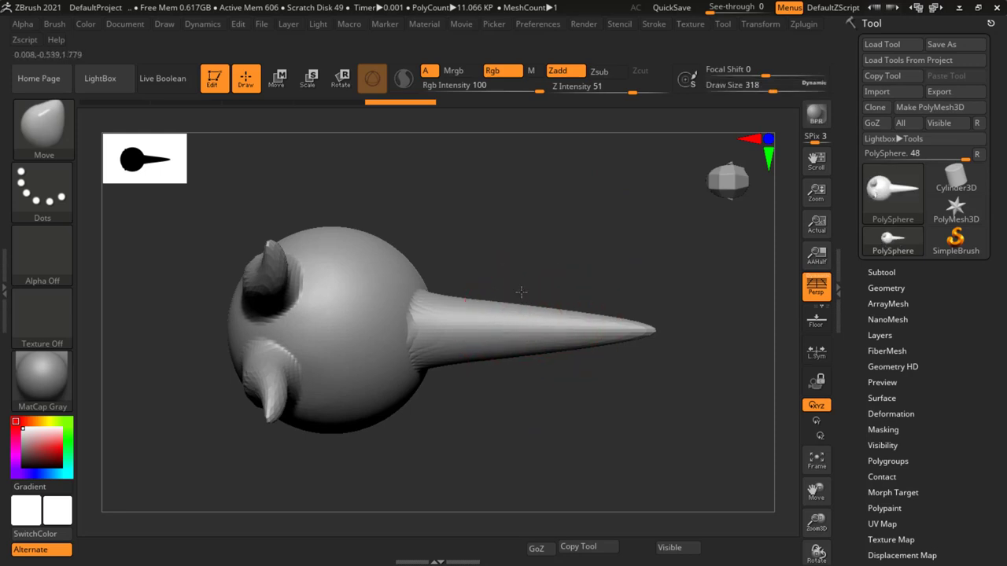
# At Draw Size 358, raise the tail's middle, curve its tip downward and reshape its base
pyautogui.moveTo(527, 335); pyautogui.dragTo(534, 335)
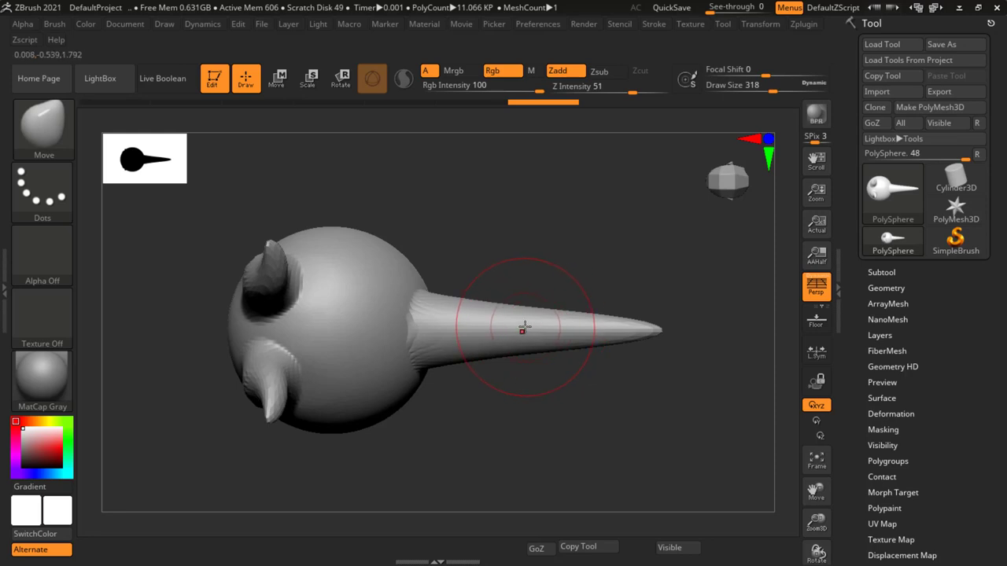
pyautogui.moveTo(523, 328); pyautogui.dragTo(523, 304)
pyautogui.hotkey('ctrl', 'z')
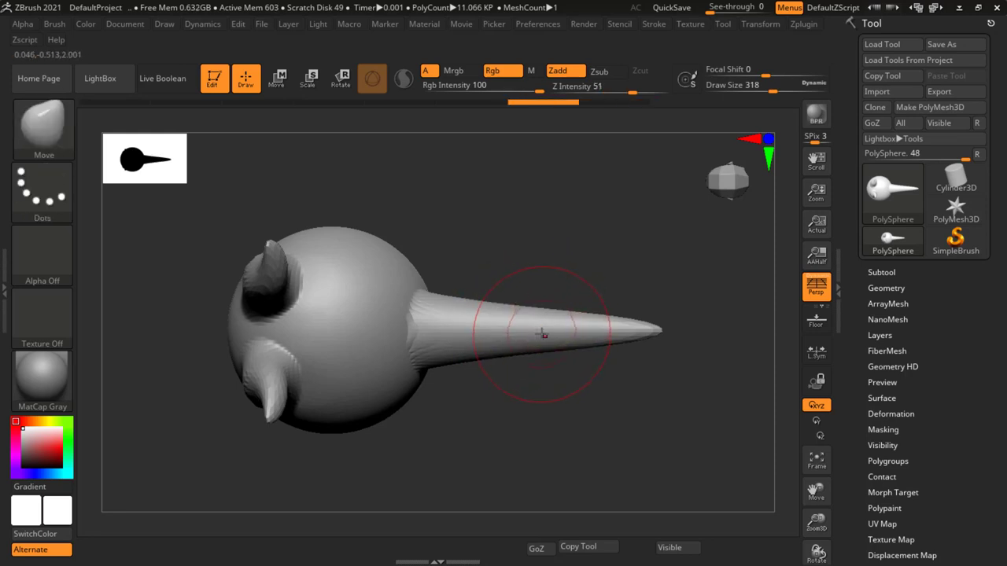
pyautogui.press('s')
pyautogui.click(521, 342)
pyautogui.moveTo(532, 339)
pyautogui.mouseDown()
pyautogui.moveTo(530, 322)
pyautogui.moveTo(566, 313)
pyautogui.mouseUp()
pyautogui.moveTo(639, 328); pyautogui.dragTo(644, 354)
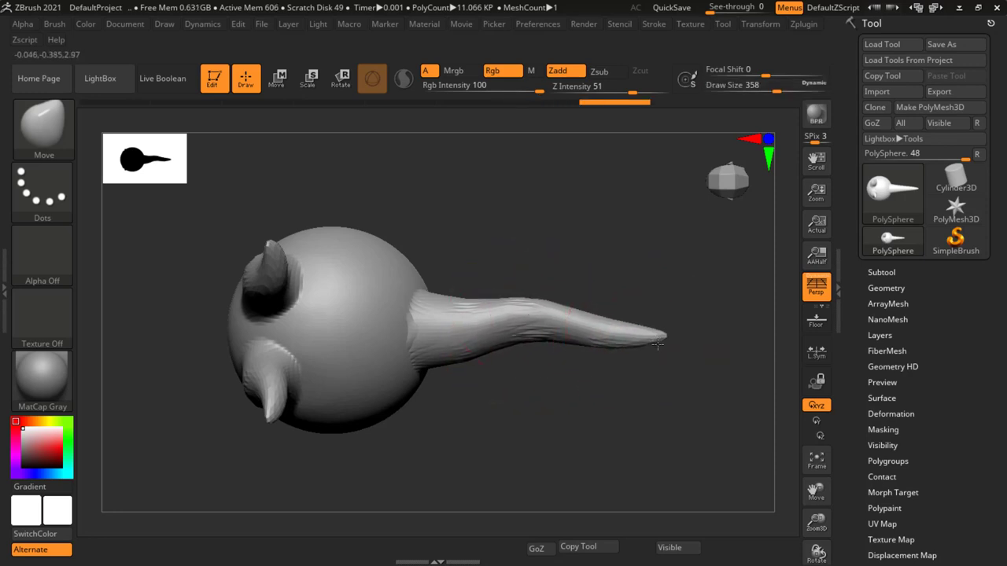
pyautogui.moveTo(443, 359); pyautogui.dragTo(438, 351)
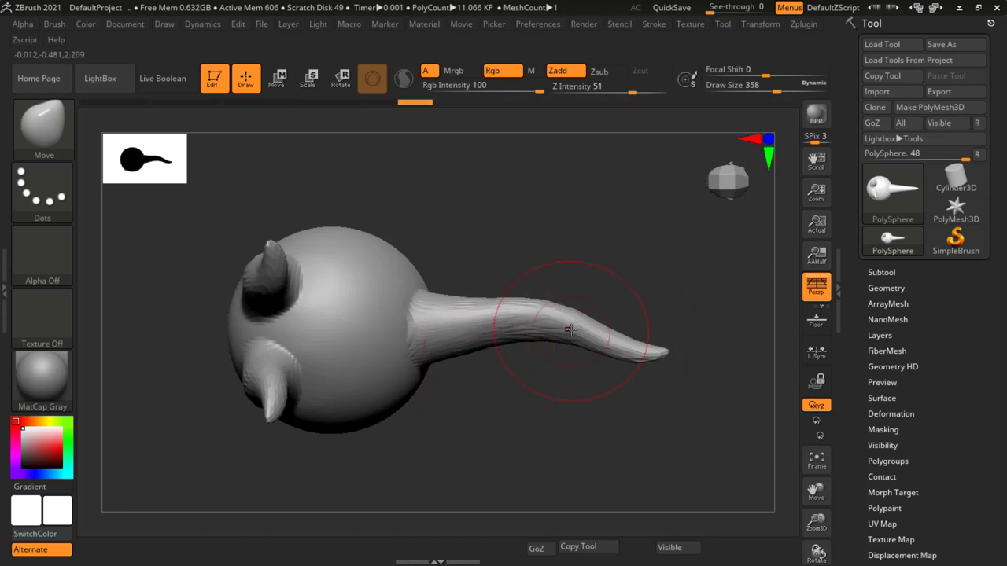
pyautogui.moveTo(569, 329); pyautogui.dragTo(622, 346)
pyautogui.moveTo(606, 424); pyautogui.dragTo(606, 270)
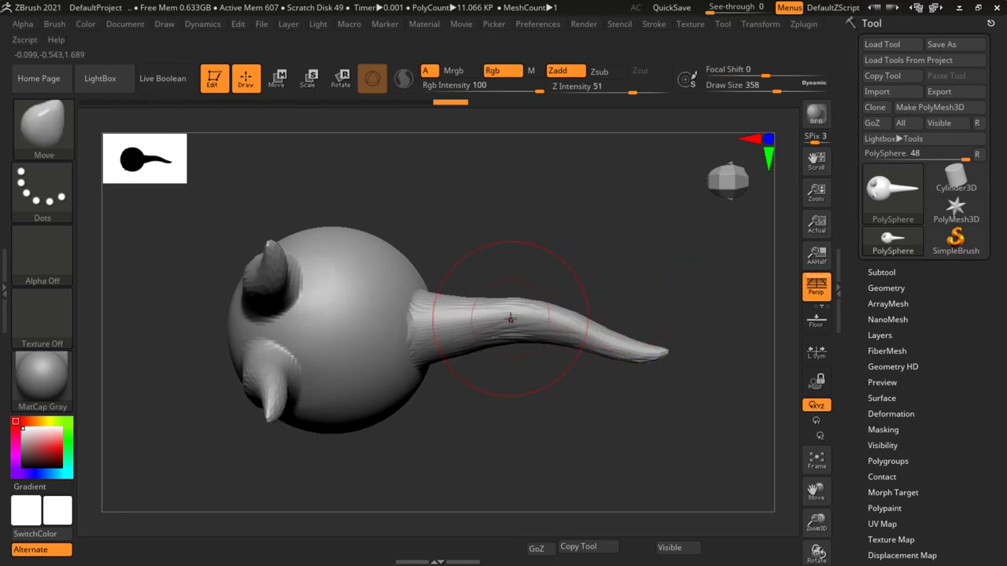
# At Draw Size 415, bend the tail tip down and lift its base slightly upward
pyautogui.press('s')
pyautogui.moveTo(502, 320); pyautogui.dragTo(510, 324)
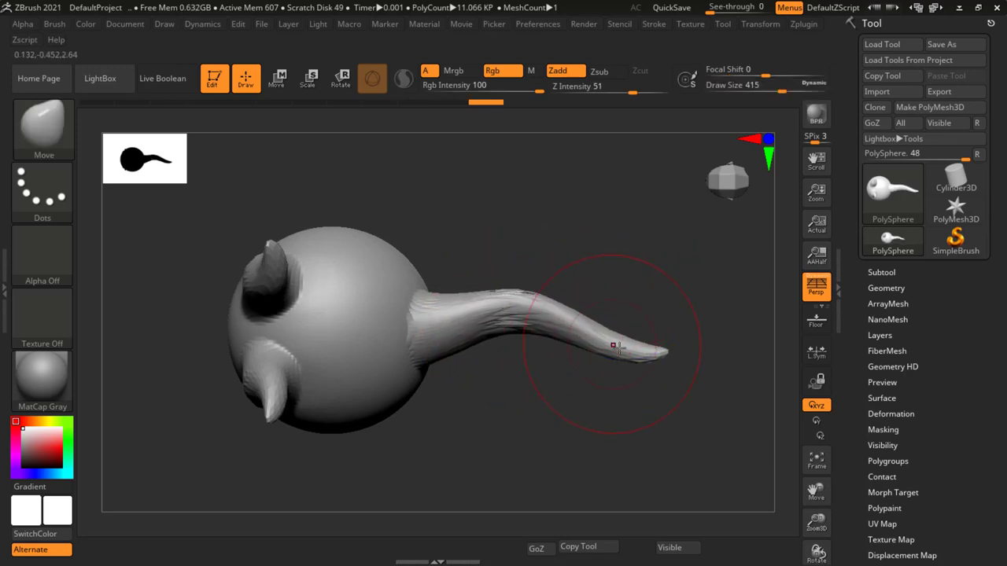
pyautogui.moveTo(623, 358)
pyautogui.mouseDown()
pyautogui.moveTo(645, 363)
pyautogui.moveTo(667, 349)
pyautogui.mouseUp()
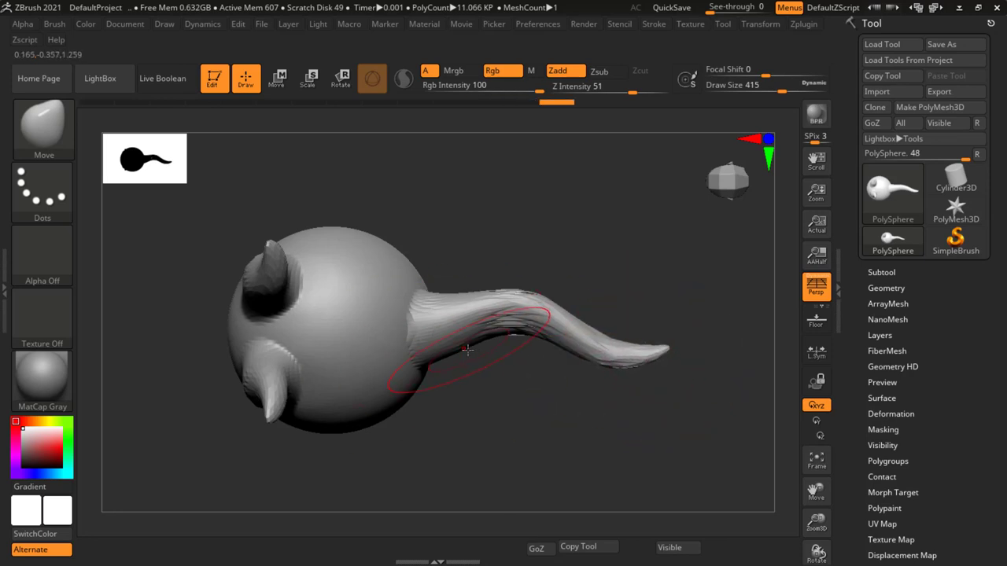
pyautogui.moveTo(467, 350); pyautogui.dragTo(461, 338)
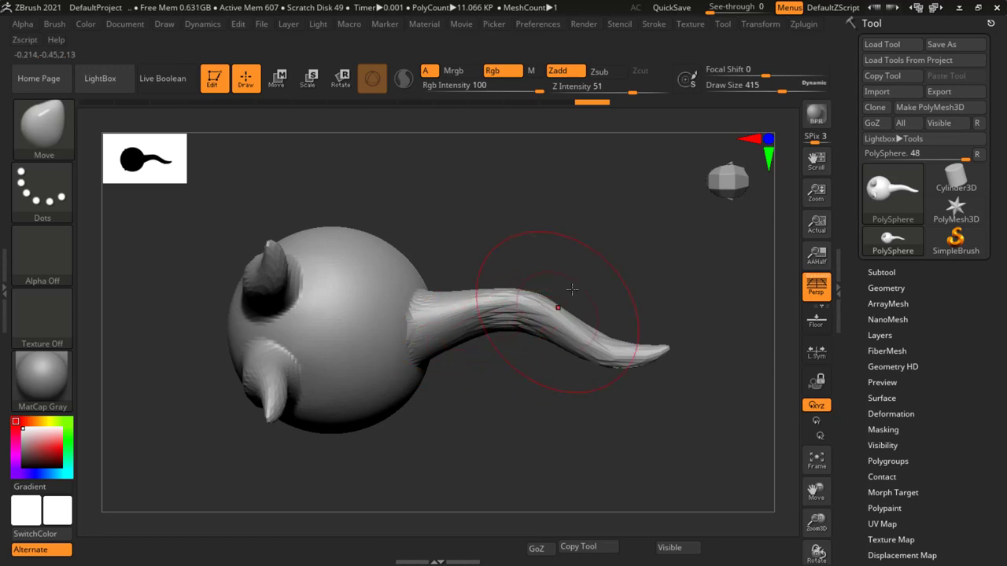
pyautogui.moveTo(597, 267)
pyautogui.mouseDown()
pyautogui.moveTo(628, 212)
pyautogui.moveTo(596, 218)
pyautogui.mouseUp()
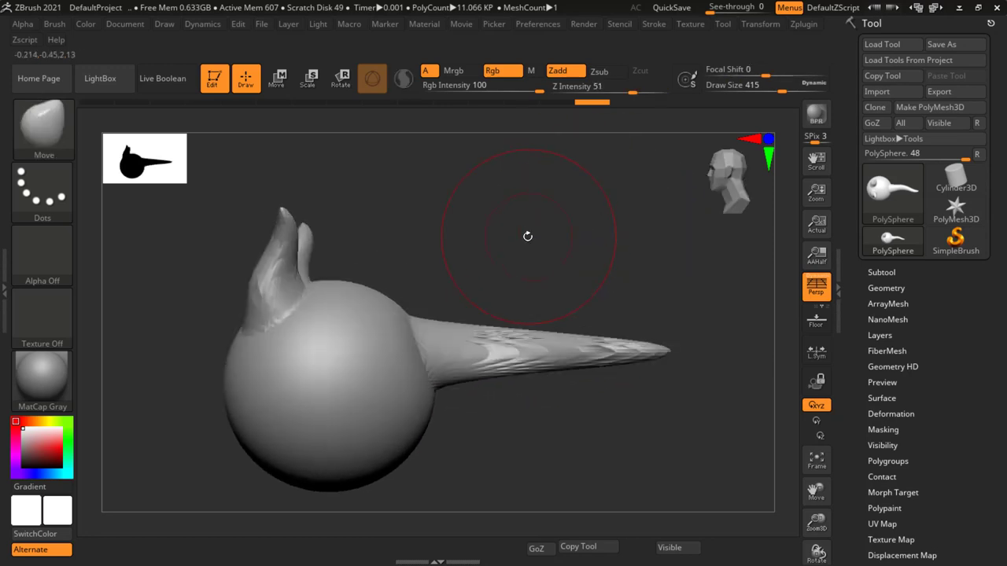
pyautogui.moveTo(526, 234)
pyautogui.mouseDown()
pyautogui.moveTo(568, 337)
pyautogui.moveTo(524, 291)
pyautogui.moveTo(463, 279)
pyautogui.moveTo(618, 330)
pyautogui.moveTo(558, 349)
pyautogui.mouseUp()
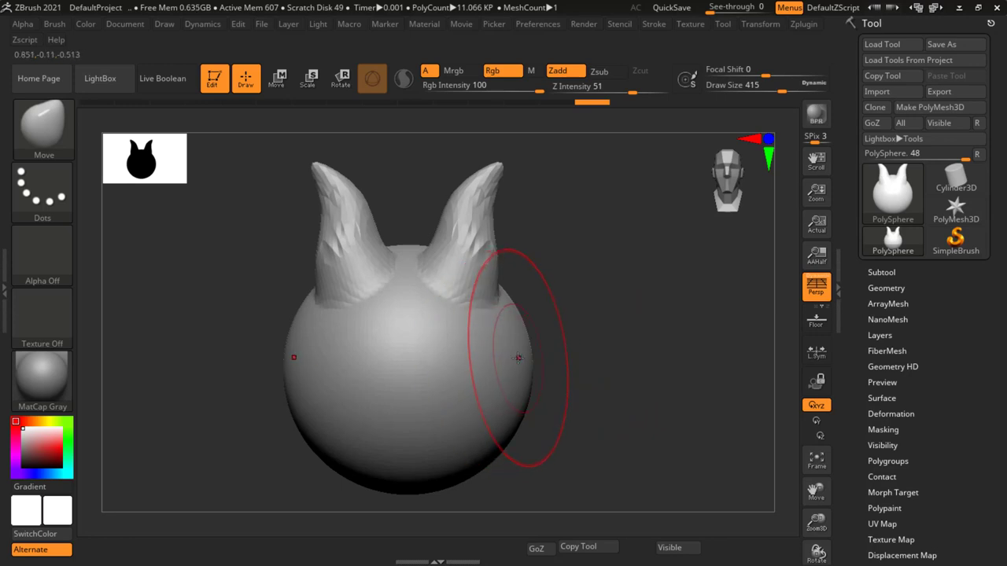
# Set Draw Size to 245 and pull both lower sides of the head out into rounded cheeks
pyautogui.press('s')
pyautogui.moveTo(517, 358); pyautogui.dragTo(500, 361)
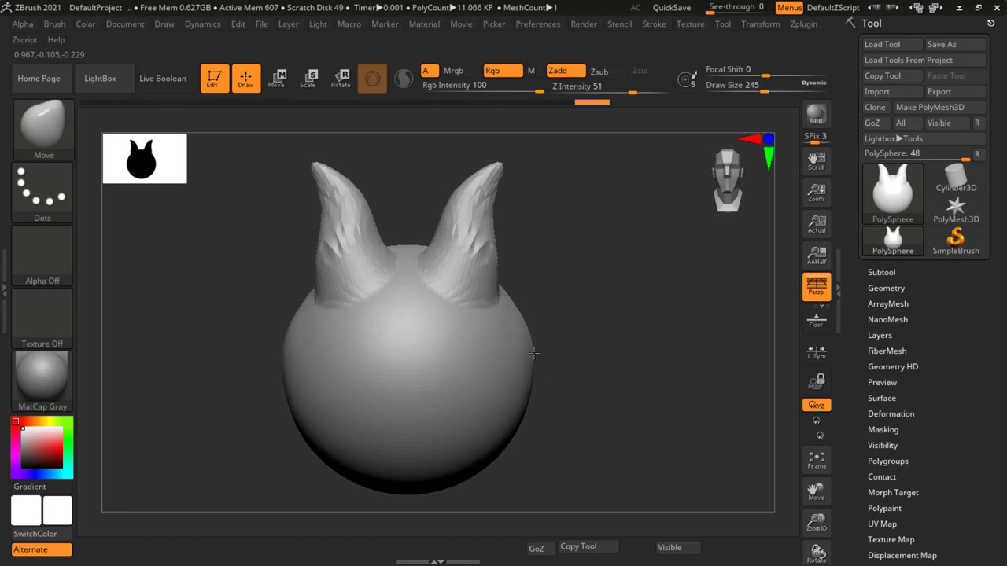
pyautogui.moveTo(534, 369); pyautogui.dragTo(577, 362)
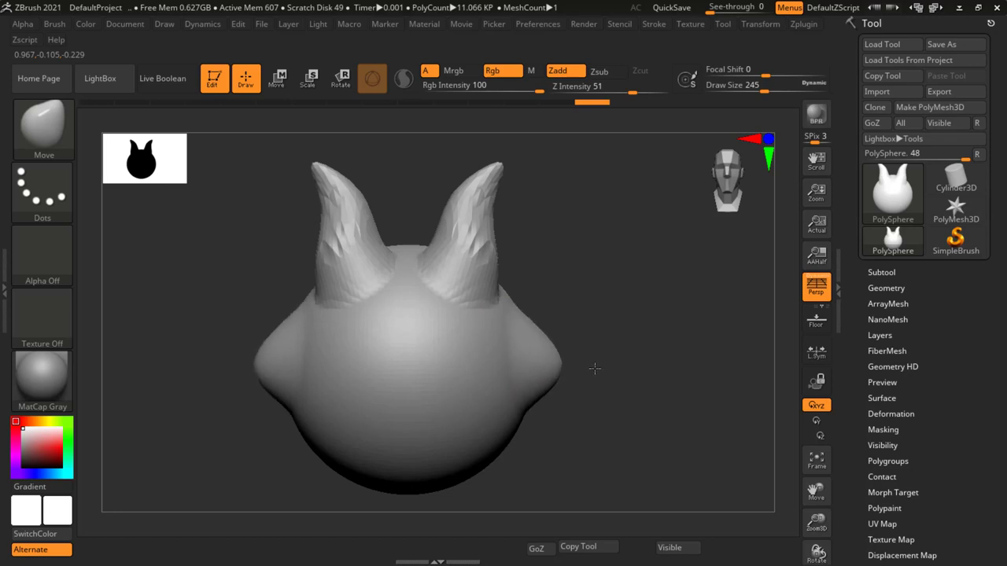
pyautogui.moveTo(550, 299); pyautogui.dragTo(567, 292)
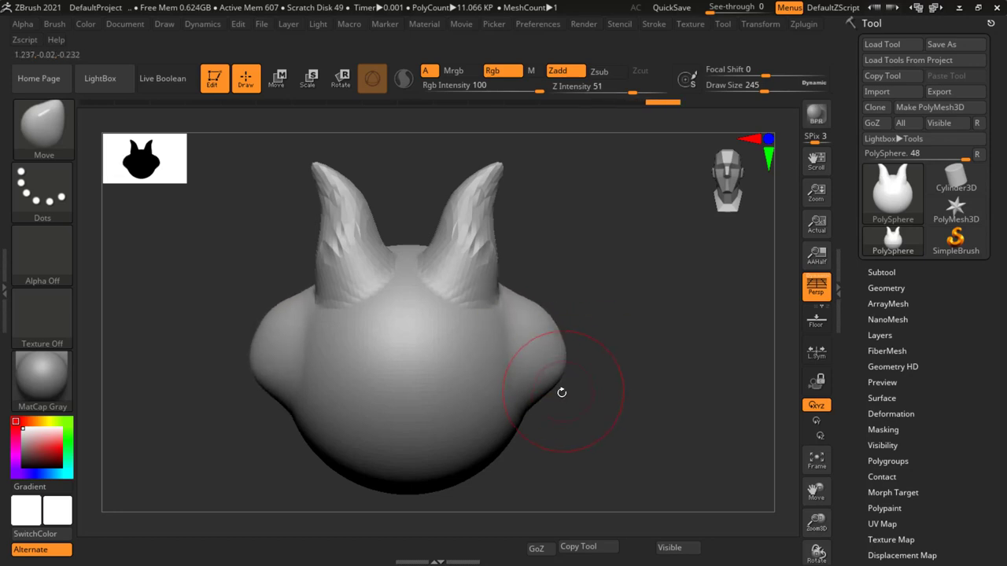
pyautogui.moveTo(534, 401); pyautogui.dragTo(544, 441)
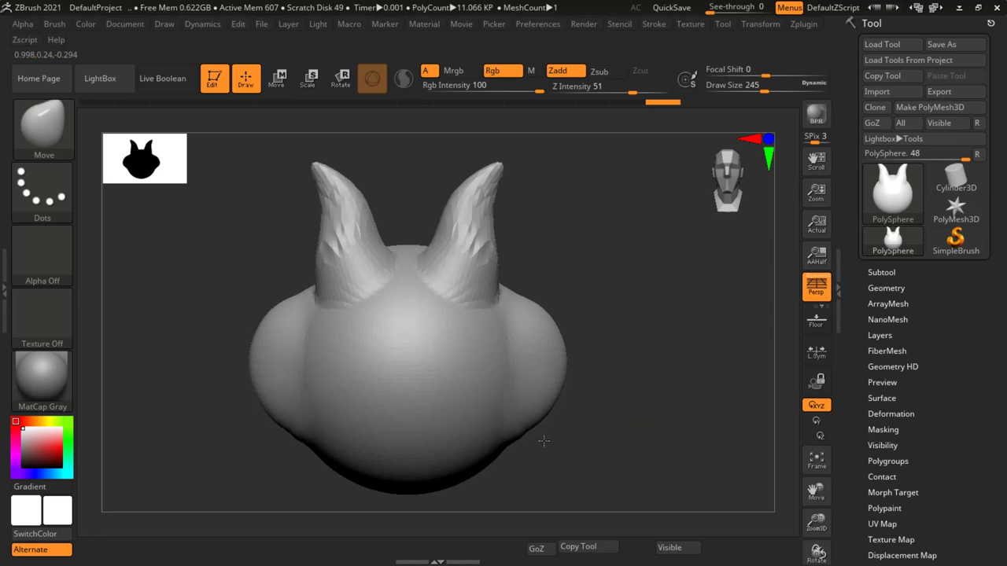
# Straighten and recenter the view, lower Draw Size to 90, and hold Ctrl for MaskPen
pyautogui.moveTo(631, 364); pyautogui.dragTo(639, 397)
pyautogui.press('space')
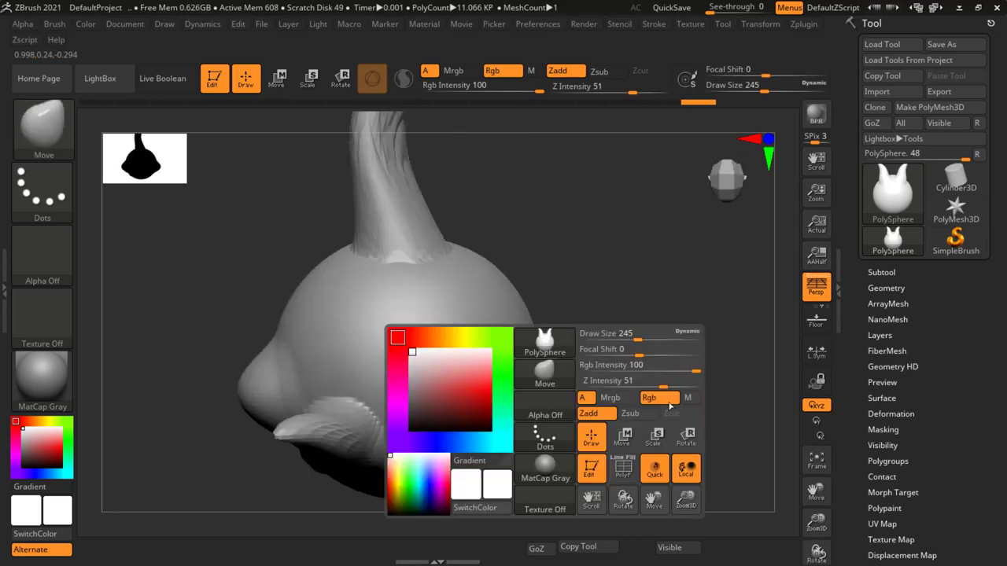
pyautogui.keyDown('alt'); pyautogui.moveTo(711, 386); pyautogui.dragTo(672, 310); pyautogui.keyUp('alt')
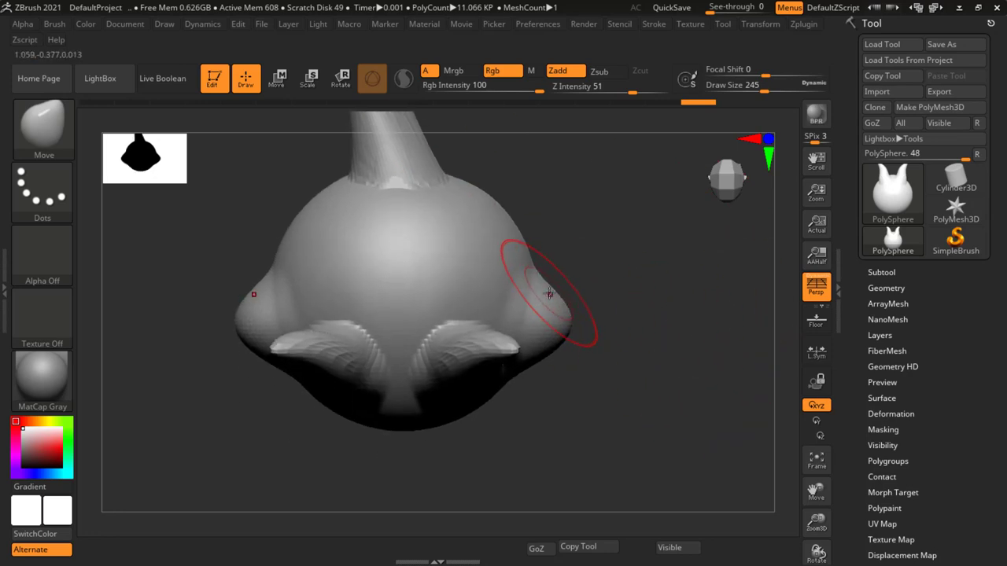
pyautogui.press('s')
pyautogui.moveTo(547, 292); pyautogui.dragTo(525, 296)
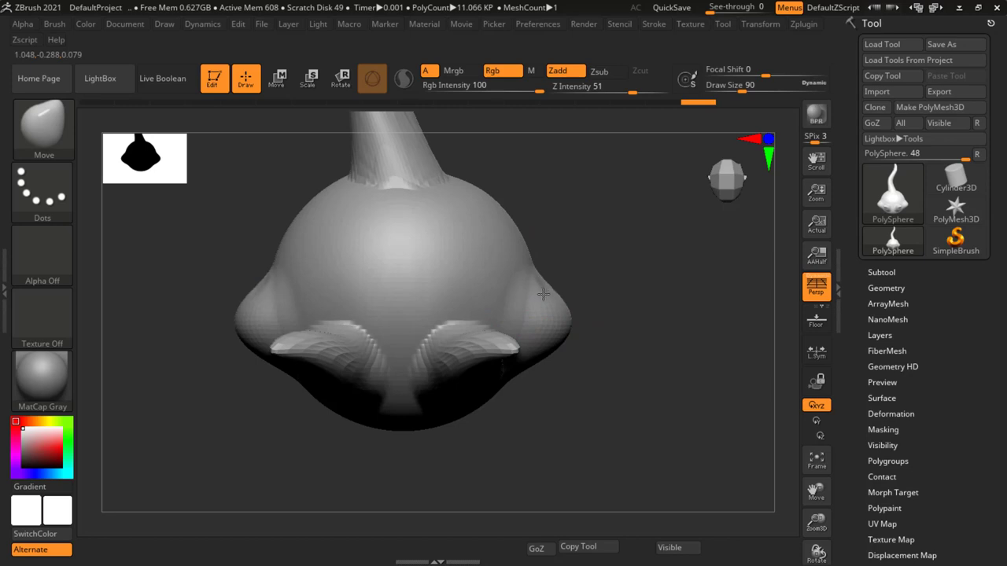
pyautogui.press('ctrl')
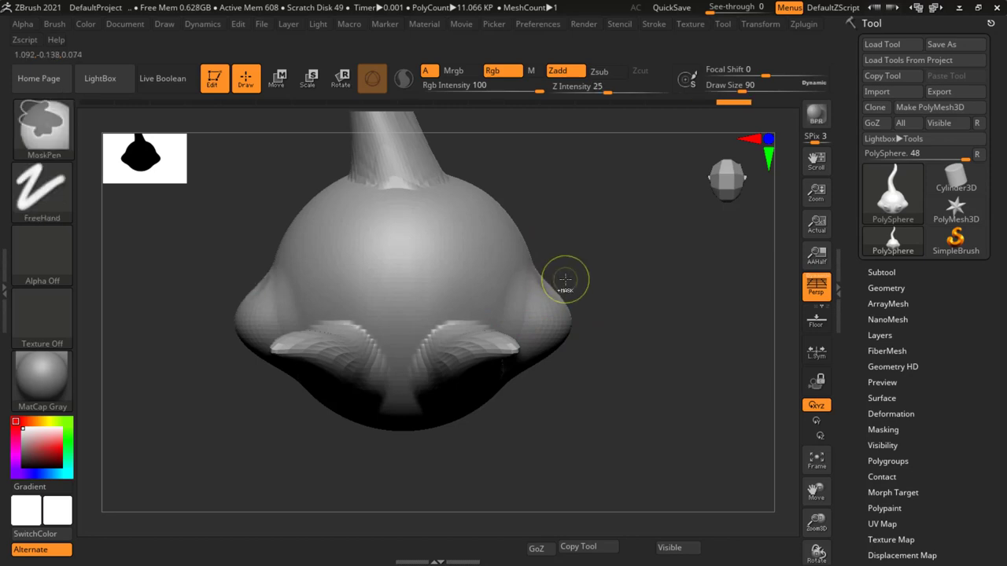
# Set Draw Size to 149 and deepen the crease along the ears' inner edges
pyautogui.press('s')
pyautogui.moveTo(566, 274)
pyautogui.mouseDown()
pyautogui.moveTo(572, 283)
pyautogui.moveTo(553, 285)
pyautogui.mouseUp()
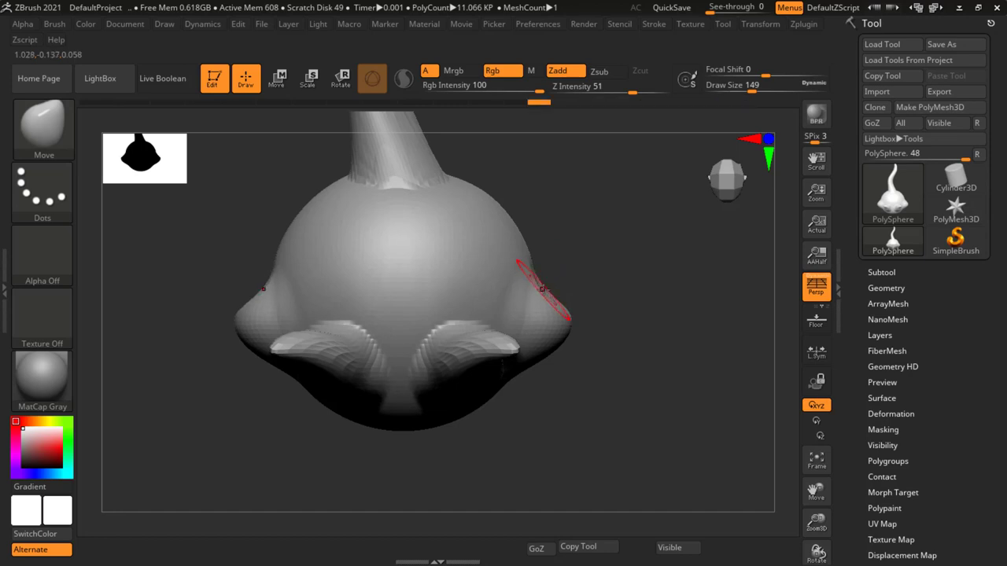
pyautogui.moveTo(542, 308); pyautogui.dragTo(543, 299)
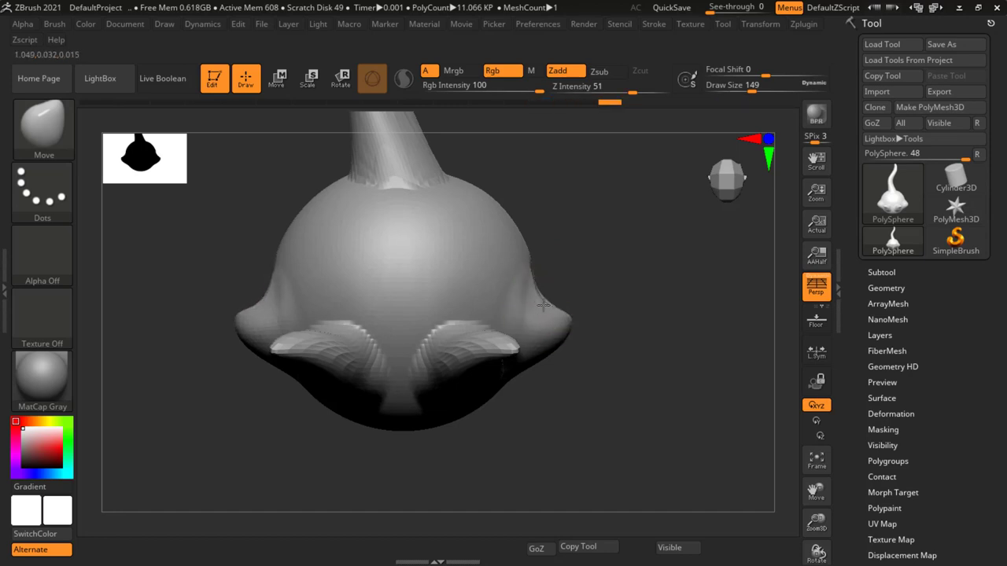
pyautogui.moveTo(587, 333)
pyautogui.mouseDown()
pyautogui.moveTo(625, 293)
pyautogui.moveTo(645, 287)
pyautogui.moveTo(636, 323)
pyautogui.moveTo(656, 318)
pyautogui.moveTo(629, 294)
pyautogui.moveTo(578, 315)
pyautogui.mouseUp()
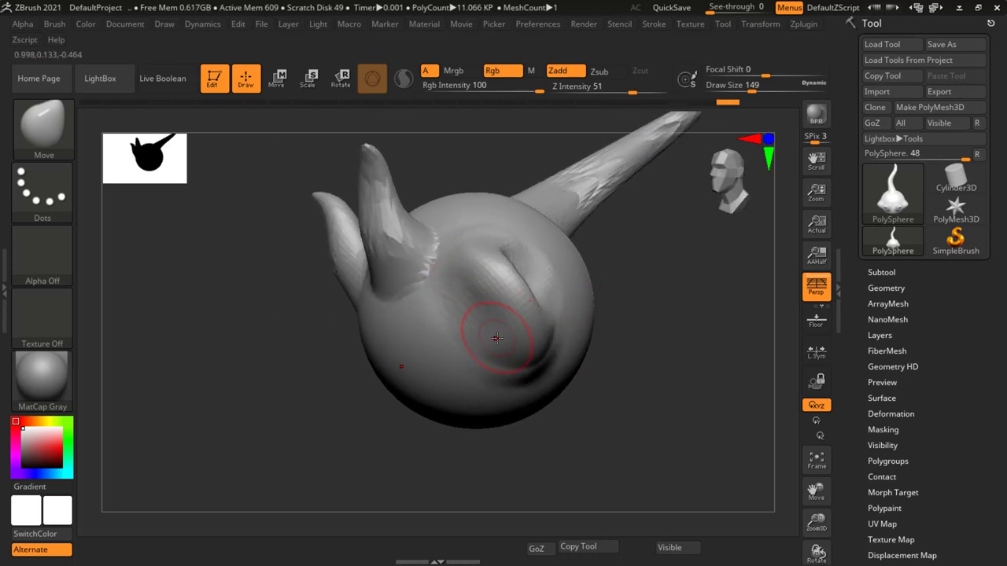
# Make two small Move pushes near the ear base, then undo back to earlier sculpt states
pyautogui.moveTo(505, 333); pyautogui.dragTo(508, 341)
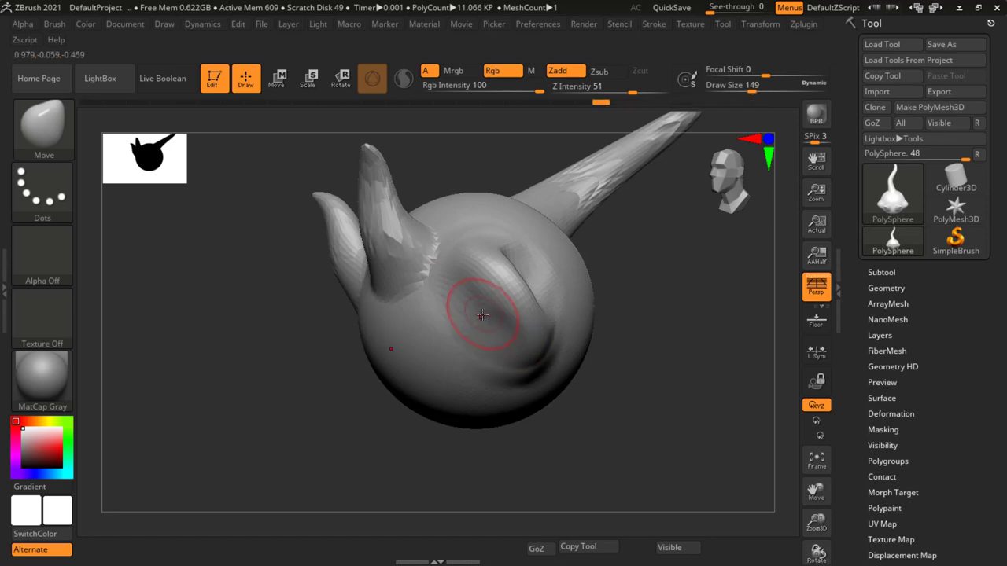
pyautogui.moveTo(489, 307); pyautogui.dragTo(469, 291)
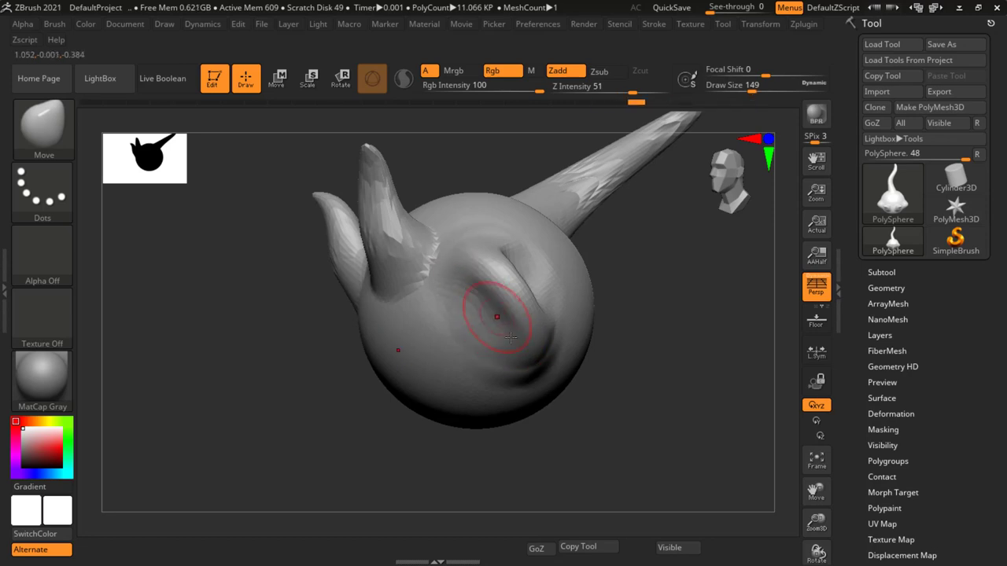
pyautogui.hotkey('ctrl', 'z')
pyautogui.hotkey('ctrl', 'z')
pyautogui.hotkey('ctrl', 'z')
pyautogui.hotkey('ctrl', 'z')
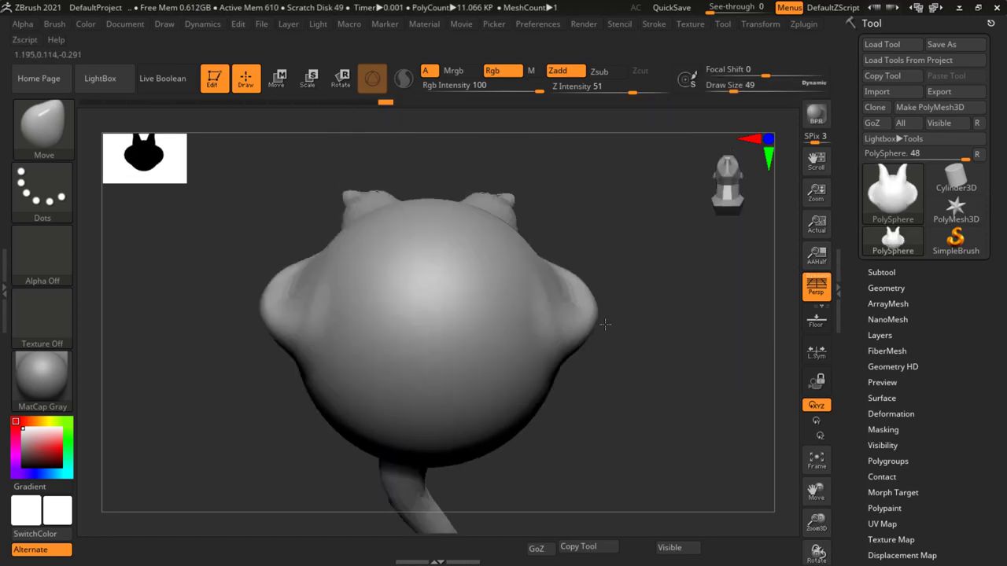
pyautogui.hotkey('ctrl', 'z')
pyautogui.hotkey('ctrl', 'z')
# Step back and forth through the sculpt history, then rotate the view slightly around the head
pyautogui.hotkey('ctrl', 'z')
pyautogui.hotkey('ctrl', 'z')
pyautogui.hotkey('ctrl', 'shift', 'z')
pyautogui.hotkey('ctrl', 'shift', 'z')
pyautogui.hotkey('ctrl', 'shift', 'z')
pyautogui.hotkey('ctrl', 'shift', 'z')
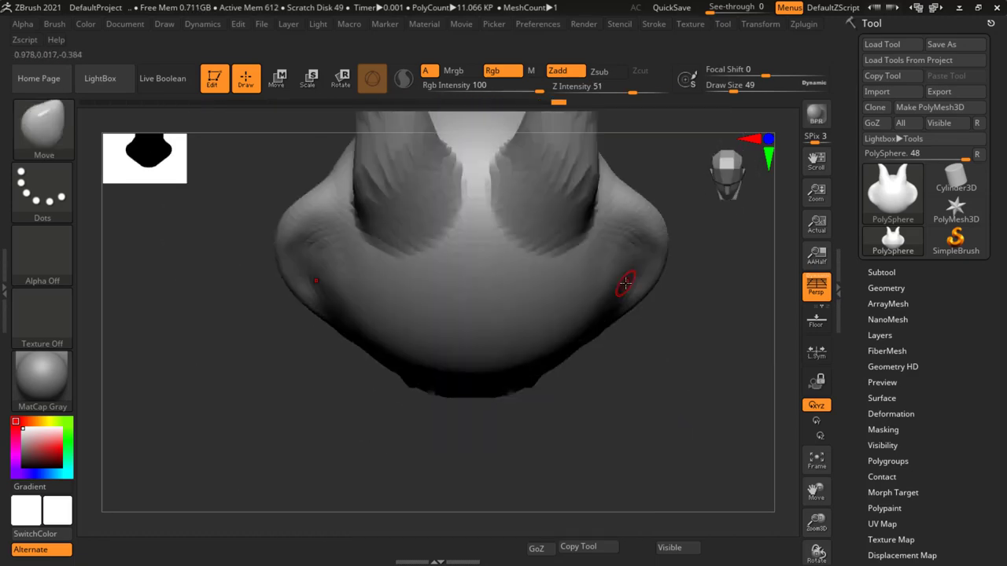
pyautogui.hotkey('ctrl', 'shift', 'z')
pyautogui.hotkey('ctrl', 'shift', 'z')
pyautogui.hotkey('ctrl', 'shift', 'z')
pyautogui.hotkey('ctrl', 'z')
pyautogui.hotkey('ctrl', 'z')
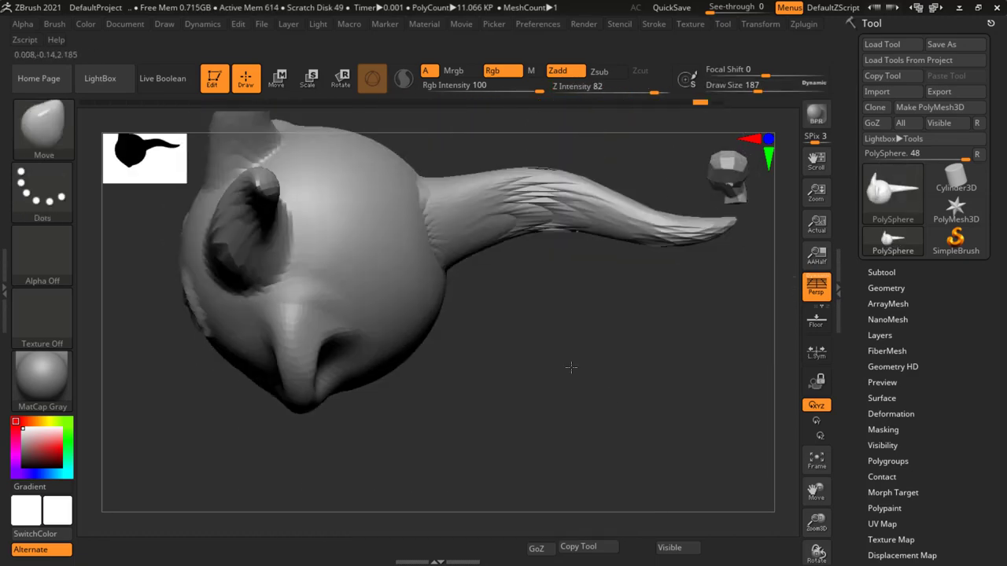
pyautogui.hotkey('ctrl', 'z')
pyautogui.hotkey('ctrl', 'z')
pyautogui.hotkey('ctrl', 'shift', 'z')
pyautogui.hotkey('ctrl', 'shift', 'z')
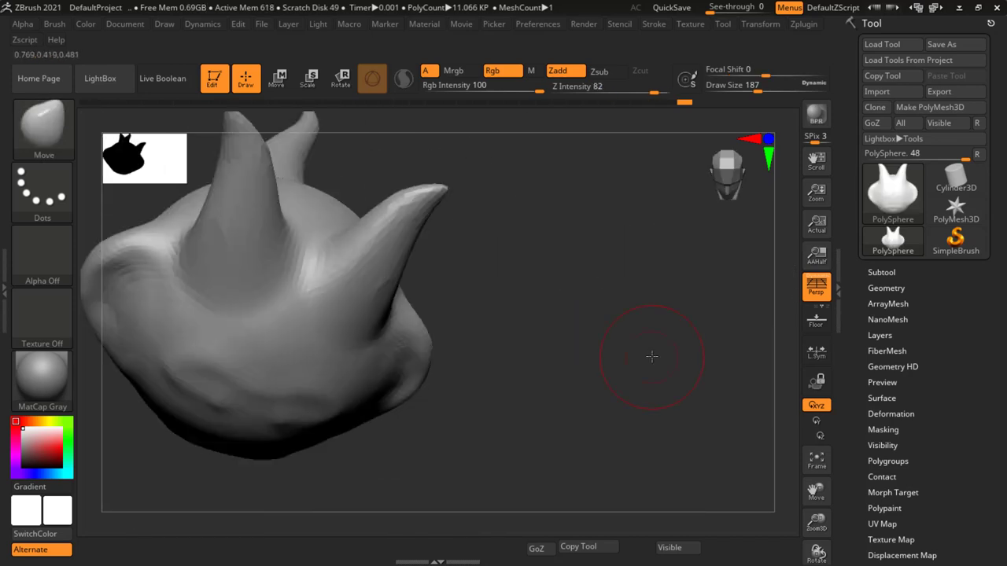
pyautogui.hotkey('ctrl', 'shift', 'z')
pyautogui.hotkey('ctrl', 'shift', 'z')
pyautogui.keyDown('alt'); pyautogui.moveTo(594, 408); pyautogui.dragTo(613, 403); pyautogui.keyUp('alt')
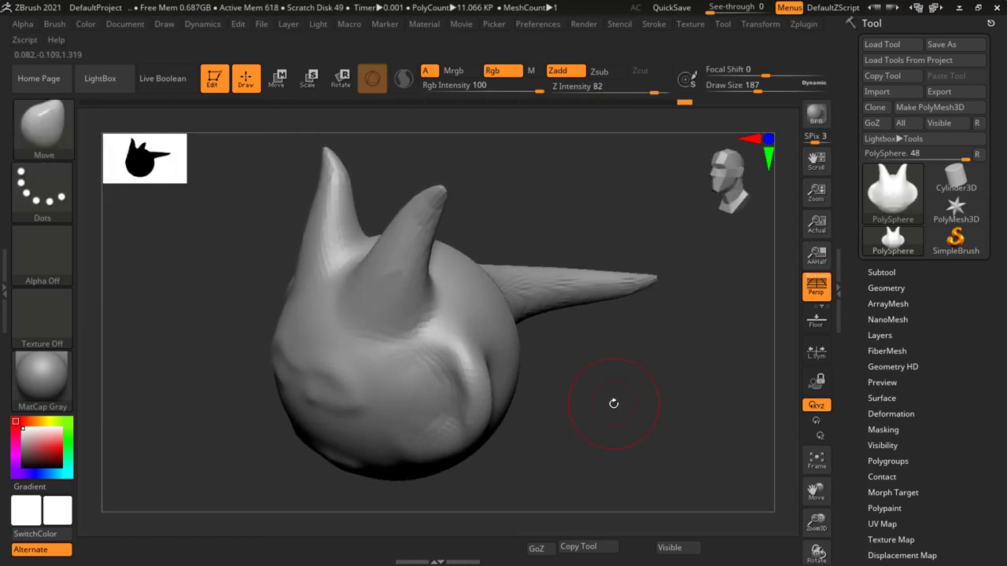